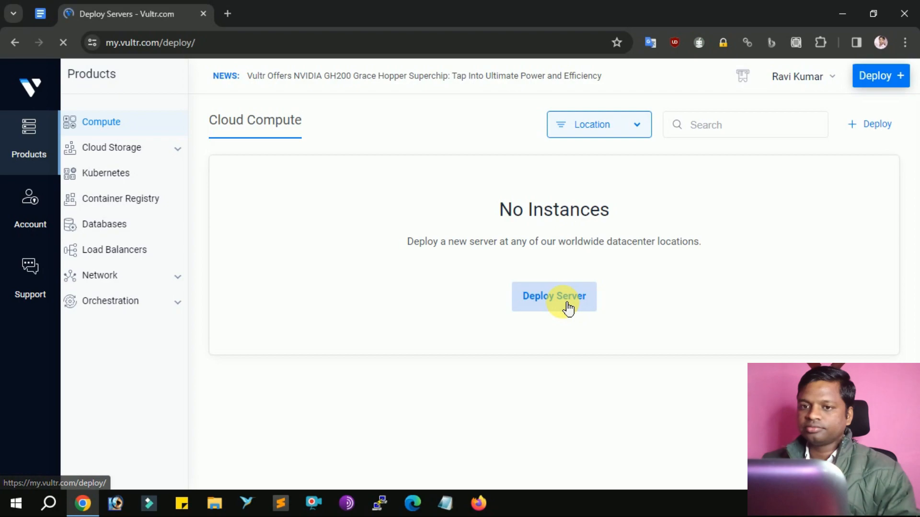
# - Choose Cloud Compute with shared vCPU as the server type for the new instance
pyautogui.scroll(-3, 510, 297)
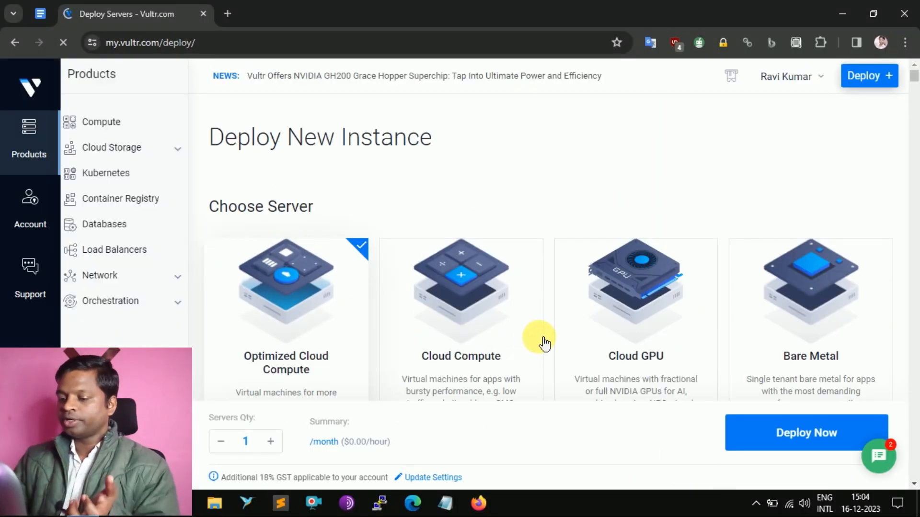
pyautogui.scroll(-3, 524, 349)
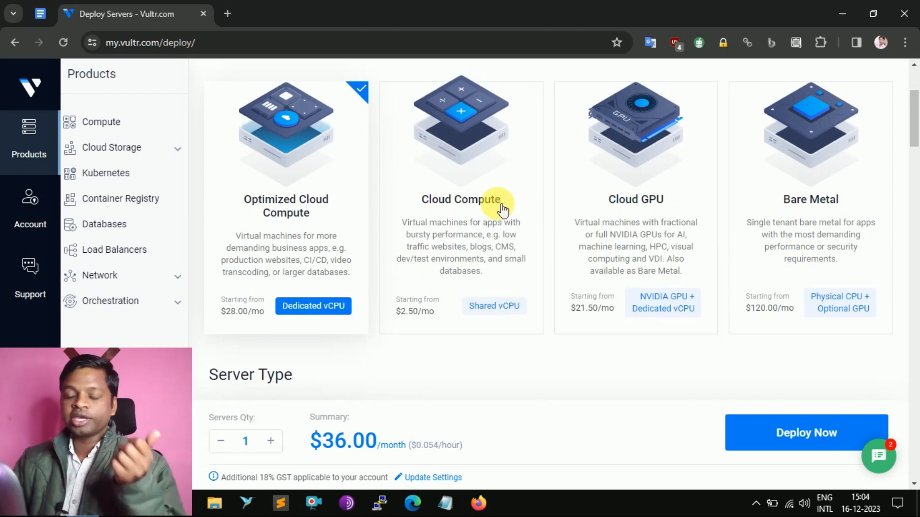
pyautogui.click(493, 234)
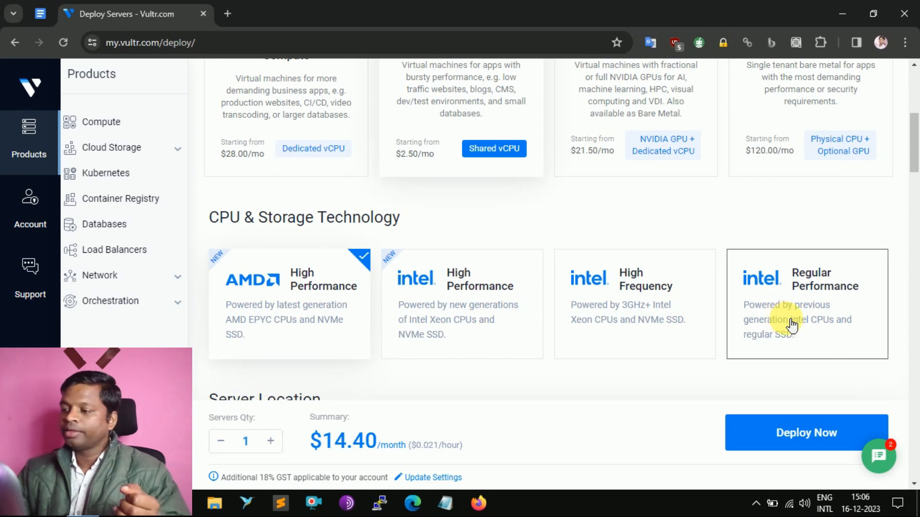
# - Choose CyberPanel on Ubuntu 22.04 from the marketplace apps as the server image
pyautogui.scroll(-5, 792, 325)
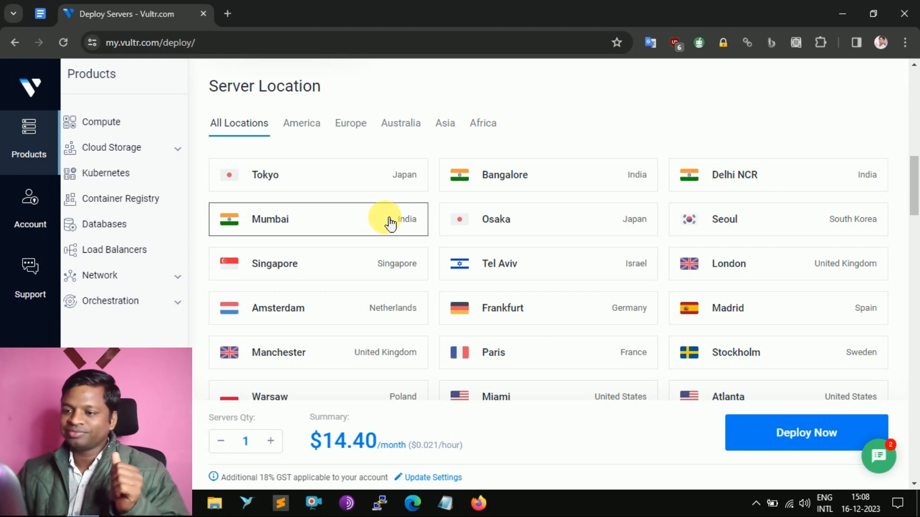
pyautogui.scroll(-10, 680, 197)
pyautogui.scroll(-3, 680, 194)
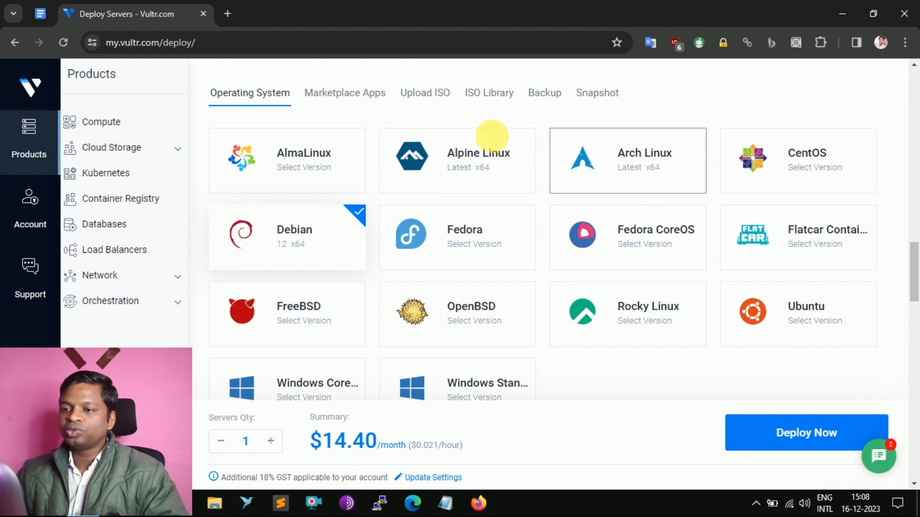
pyautogui.click(356, 102)
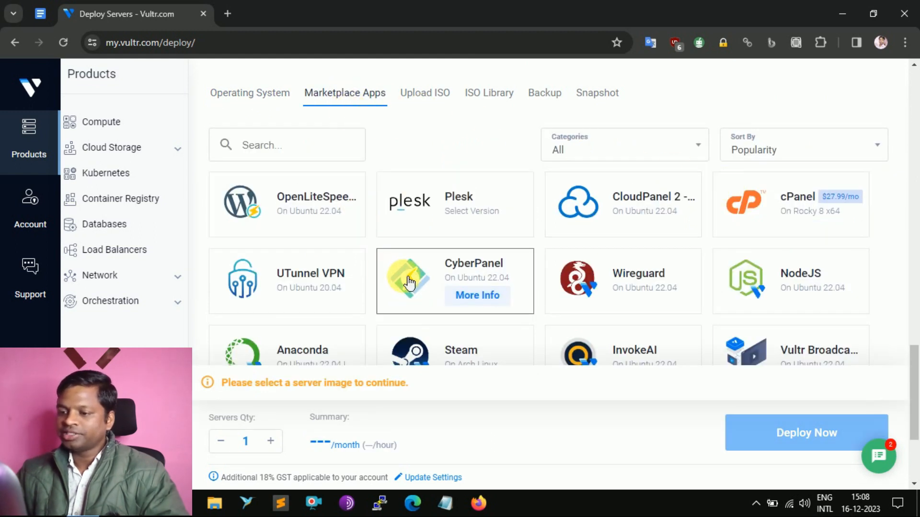
pyautogui.click(526, 297)
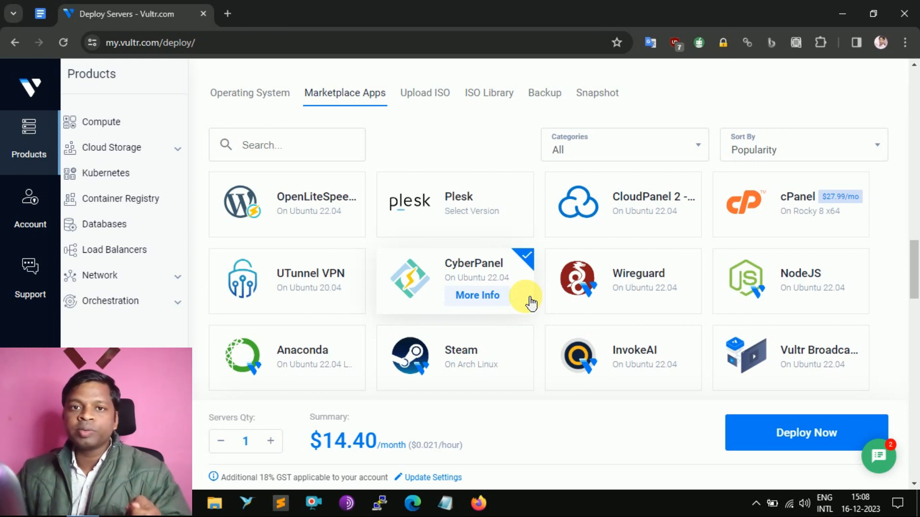
# - Choose the 25 GB NVMe server size at $6/month and enable IPv6 in the additional features
pyautogui.scroll(-9, 451, 206)
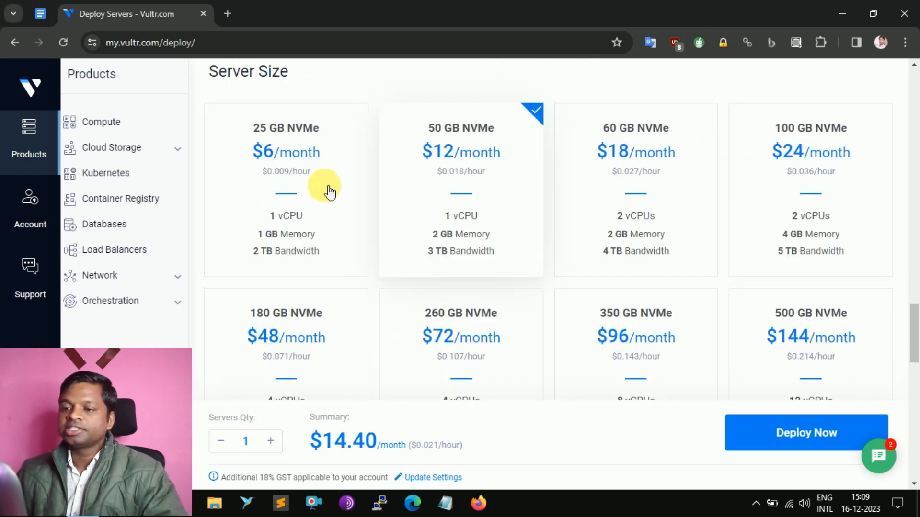
pyautogui.click(330, 191)
pyautogui.scroll(-6, 332, 191)
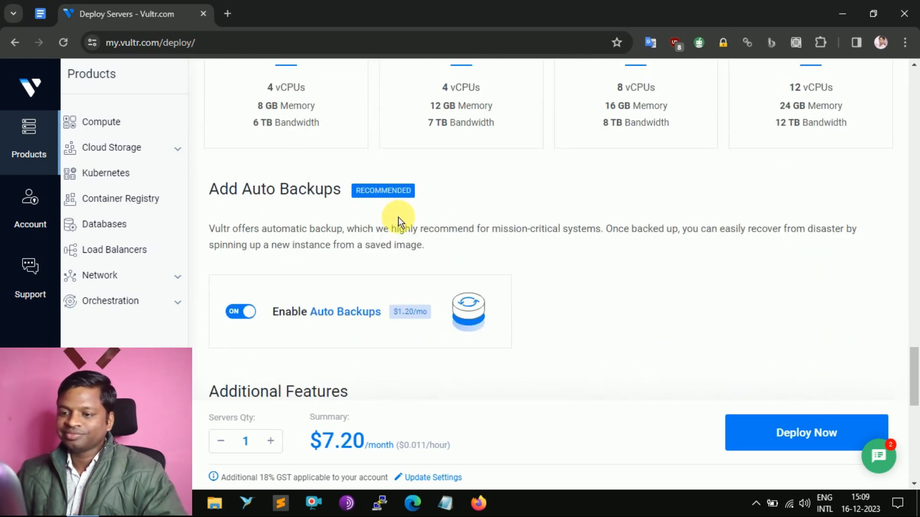
pyautogui.scroll(-3, 343, 290)
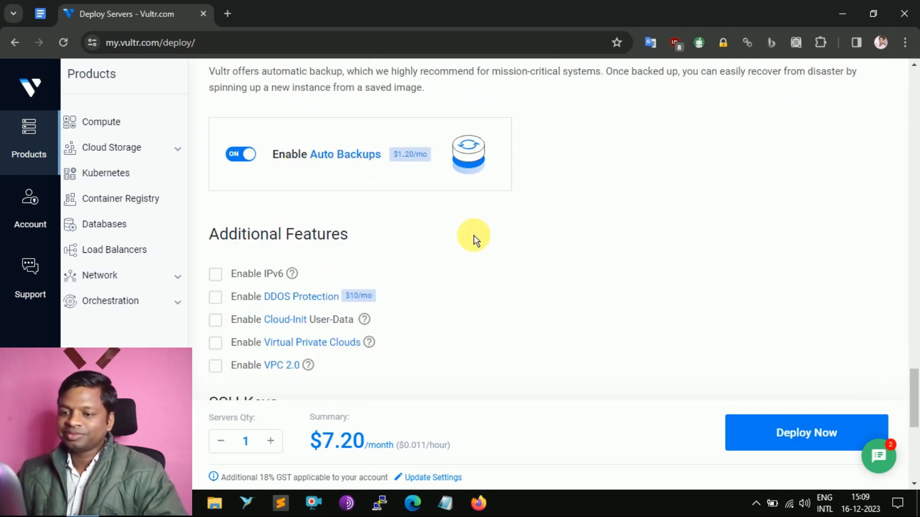
pyautogui.click(218, 278)
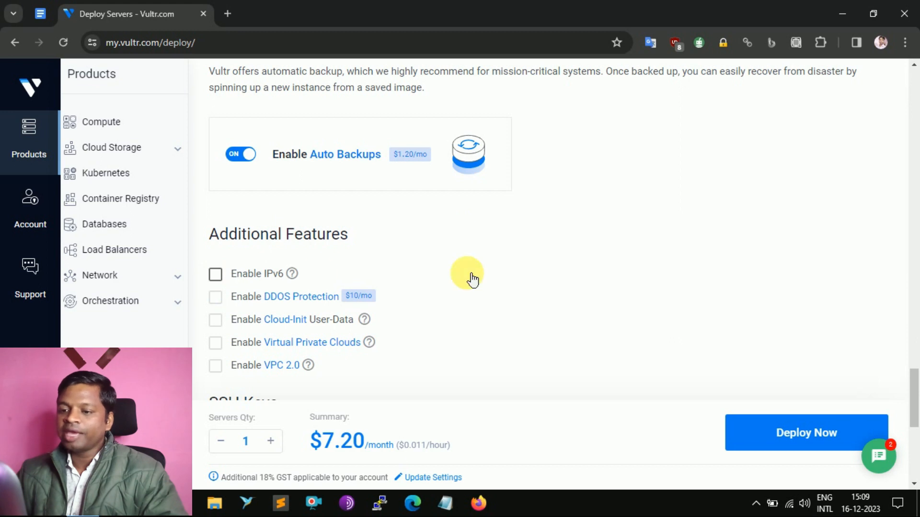
# - Open the form for adding a new SSH key, and generate an RSA key pair in PuTTYgen
pyautogui.scroll(-6, 372, 255)
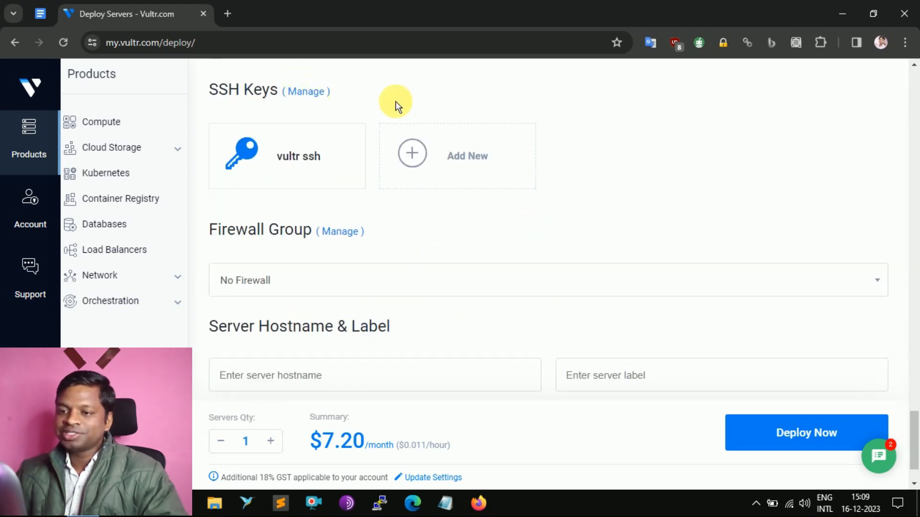
pyautogui.click(488, 161)
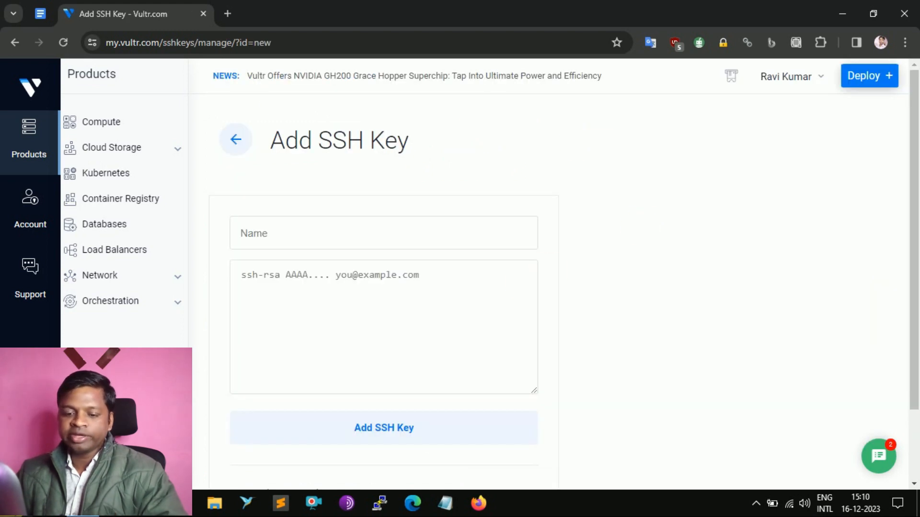
pyautogui.click(16, 502)
pyautogui.scroll(-1, 208, 364)
pyautogui.scroll(2, 201, 288)
pyautogui.click(196, 216)
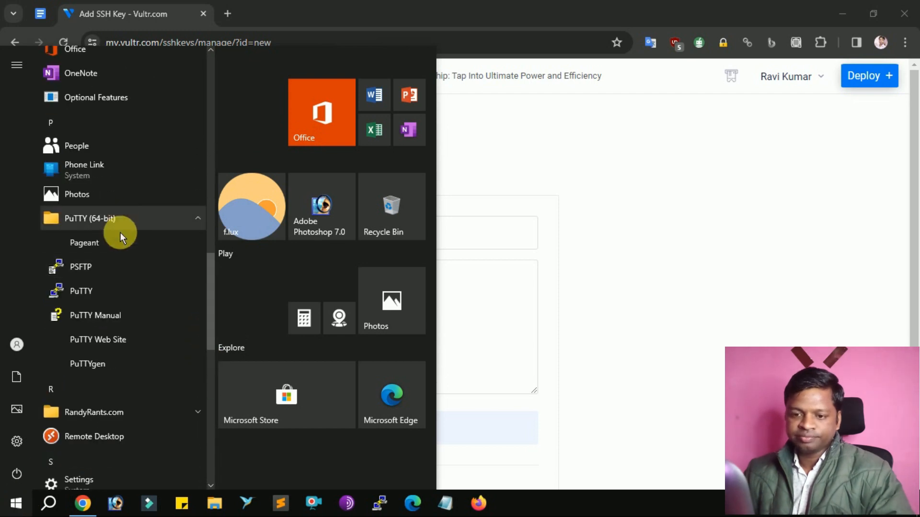
pyautogui.click(106, 363)
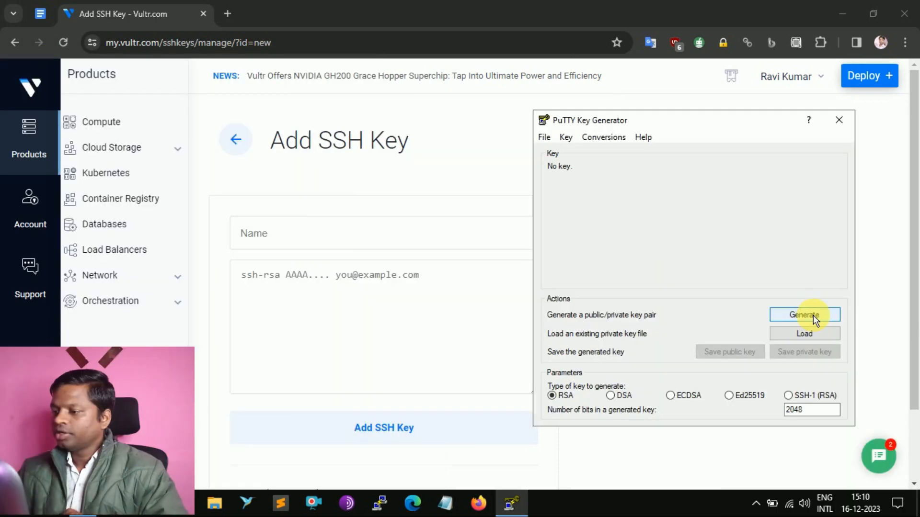
pyautogui.click(812, 316)
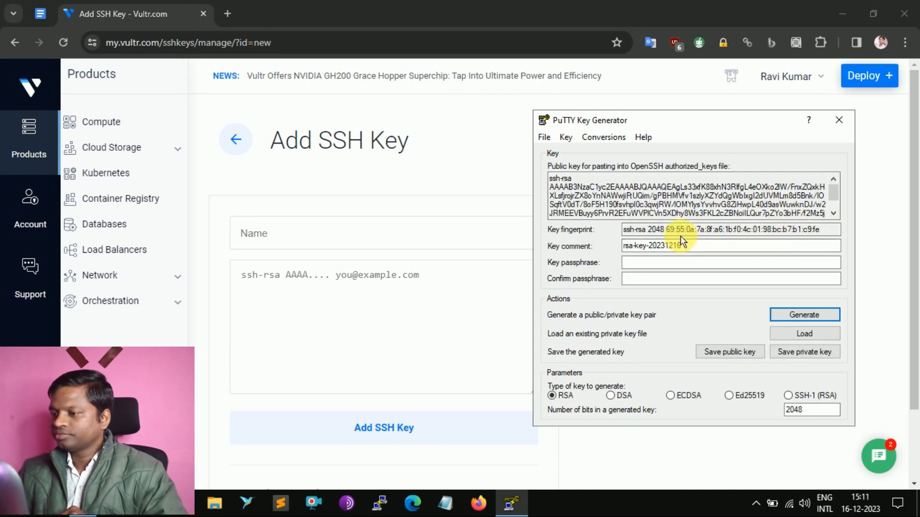
# - Select and copy the entire generated public key text, through to the end of its key comment
pyautogui.click(561, 184)
pyautogui.doubleClick(560, 184)
pyautogui.doubleClick(561, 185)
pyautogui.hotkey('shift', 'Down')
pyautogui.hotkey('shift', 'Down')
pyautogui.hotkey('shift', 'Down')
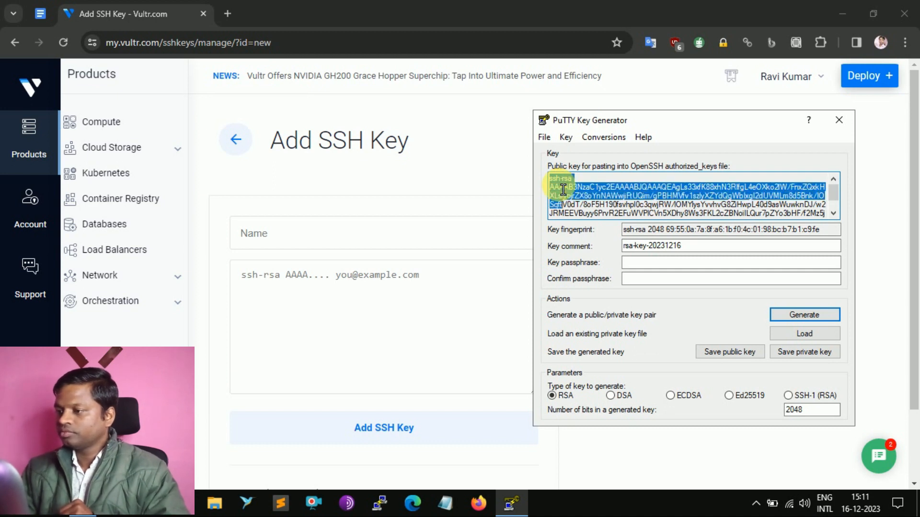
pyautogui.hotkey('shift', 'Down')
pyautogui.hotkey('shift', 'Down')
pyautogui.hotkey('shift', 'Down')
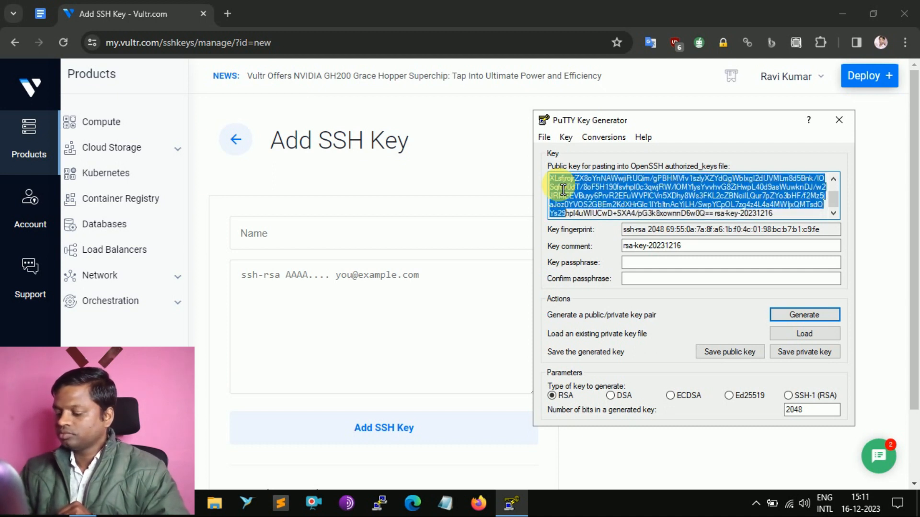
pyautogui.hotkey('shift', 'Right')
pyautogui.hotkey('shift', 'Right')
pyautogui.hotkey('shift', 'Right')
pyautogui.hotkey('shift', 'Right')
pyautogui.hotkey('shift', 'Right')
pyautogui.hotkey('shift', 'Right')
pyautogui.hotkey('shift', 'Right')
pyautogui.hotkey('shift', 'Right')
pyautogui.hotkey('shift', 'Right')
pyautogui.hotkey('shift', 'Right')
pyautogui.hotkey('shift', 'Right')
pyautogui.hotkey('shift', 'Right')
pyautogui.hotkey('shift', 'Right')
pyautogui.hotkey('shift', 'Right')
pyautogui.hotkey('shift', 'Right')
pyautogui.hotkey('shift', 'Right')
pyautogui.hotkey('shift', 'Right')
pyautogui.hotkey('shift', 'Right')
pyautogui.hotkey('shift', 'Right')
pyautogui.hotkey('shift', 'Right')
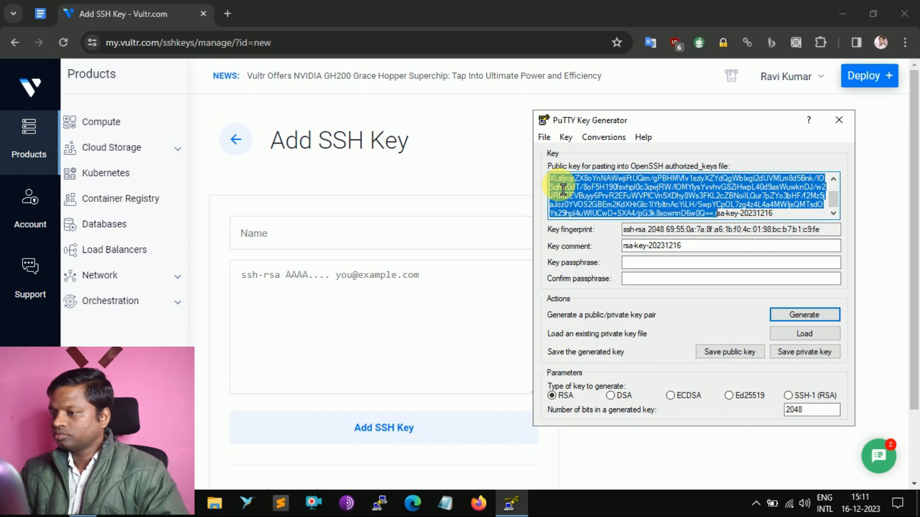
pyautogui.hotkey('shift', 'Right')
pyautogui.hotkey('shift', 'Right')
pyautogui.hotkey('shift', 'Right')
pyautogui.hotkey('shift', 'Right')
pyautogui.hotkey('shift', 'Right')
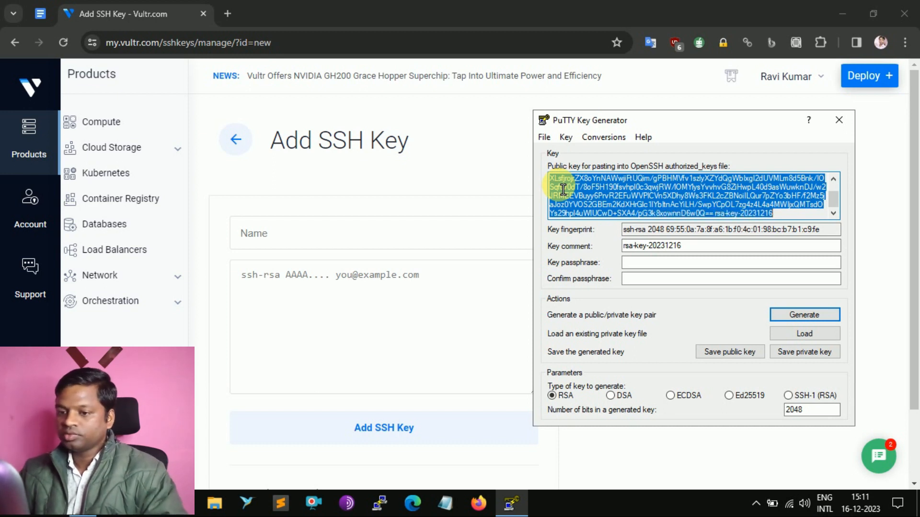
# - Paste the public key into the Vultr SSH key form in the browser and add it under the name Vultr VPS
pyautogui.click(370, 337)
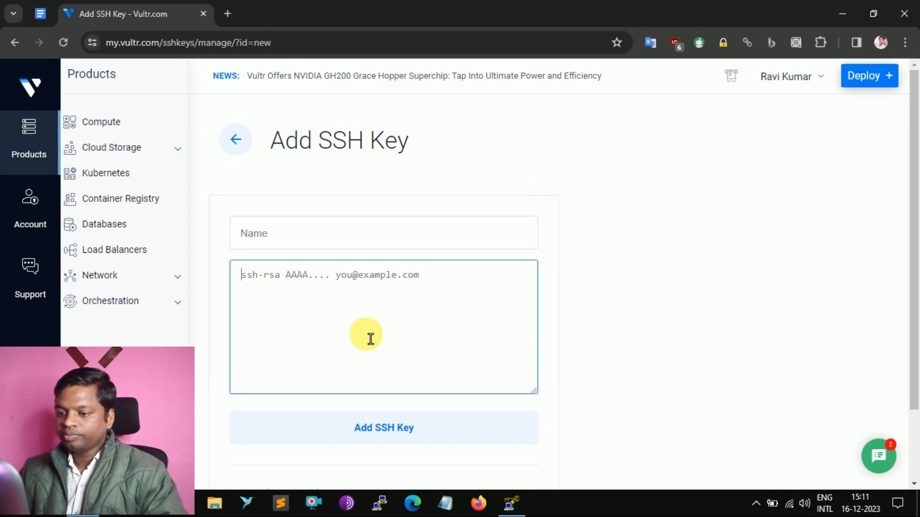
pyautogui.rightClick(360, 336)
pyautogui.click(419, 169)
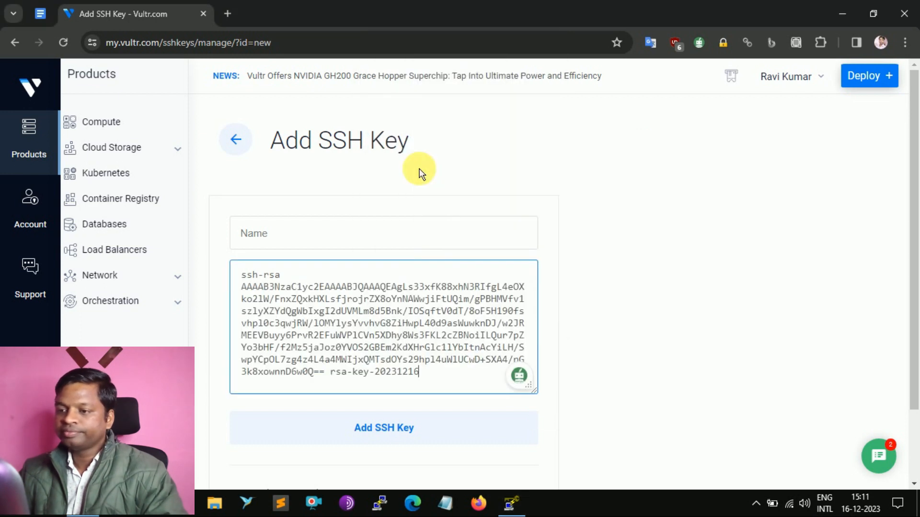
pyautogui.click(357, 242)
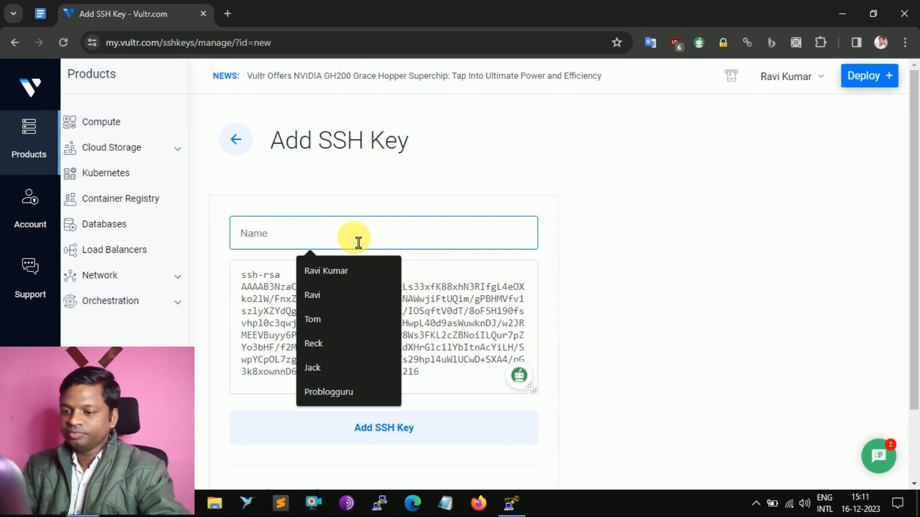
pyautogui.write('Vultr VPS')
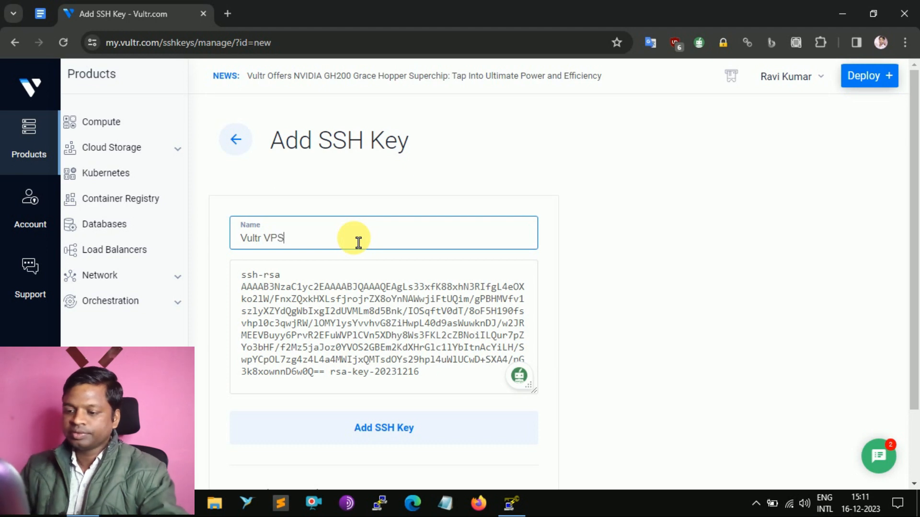
pyautogui.click(654, 350)
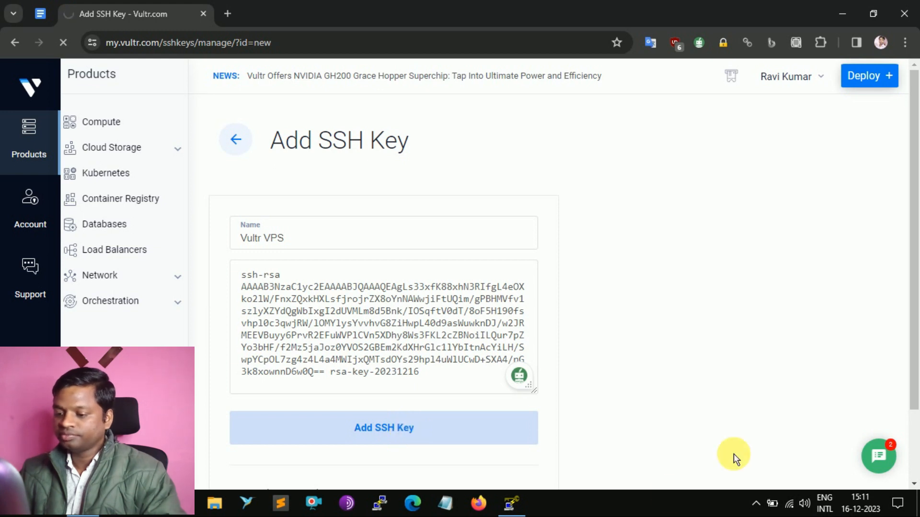
# - Switch to PuTTYgen and save the private key without a passphrase on the Desktop as "vultr vps"
pyautogui.click(513, 505)
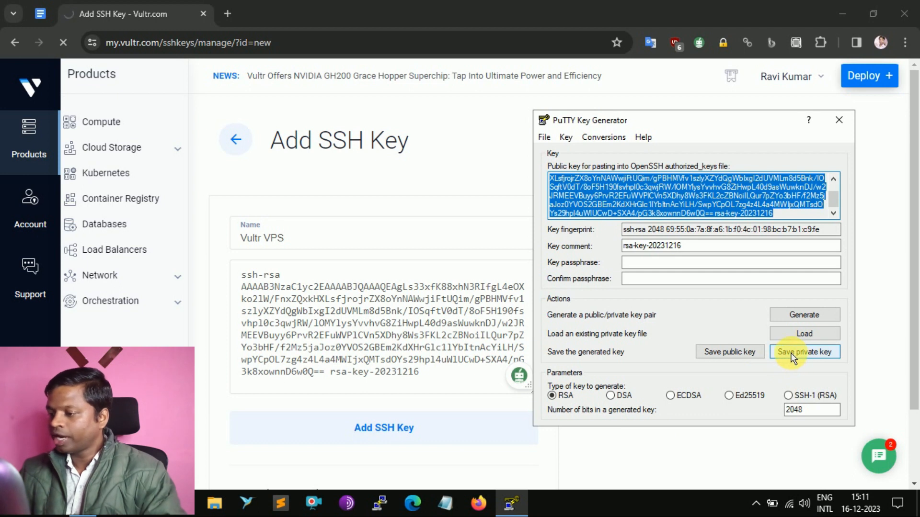
pyautogui.click(813, 354)
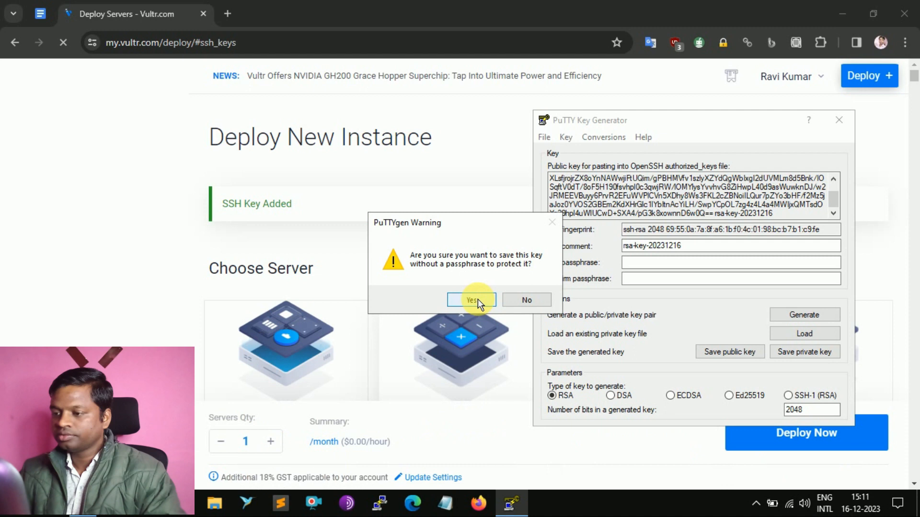
pyautogui.click(472, 300)
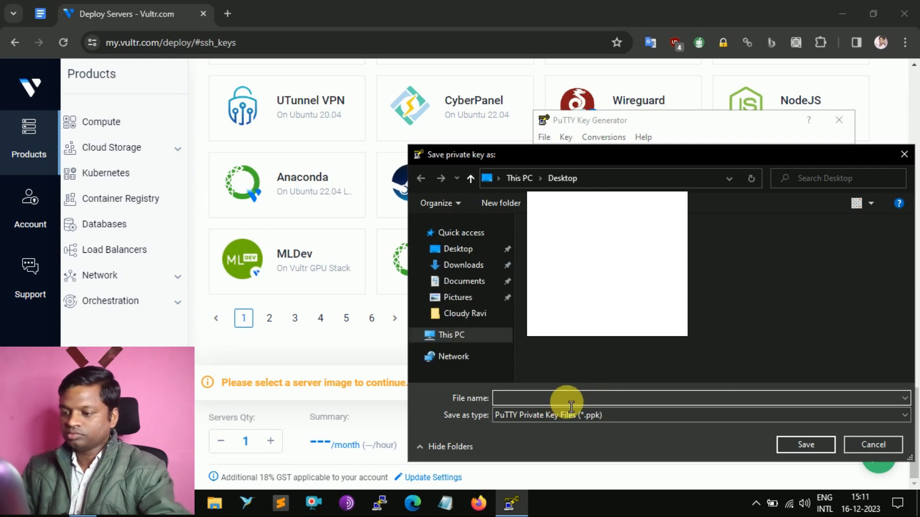
pyautogui.write('u')
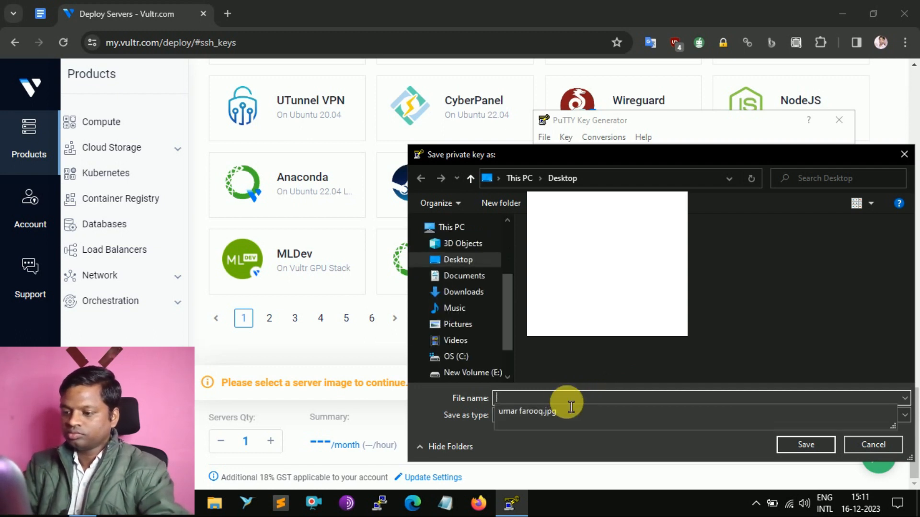
pyautogui.write('vultr vps')
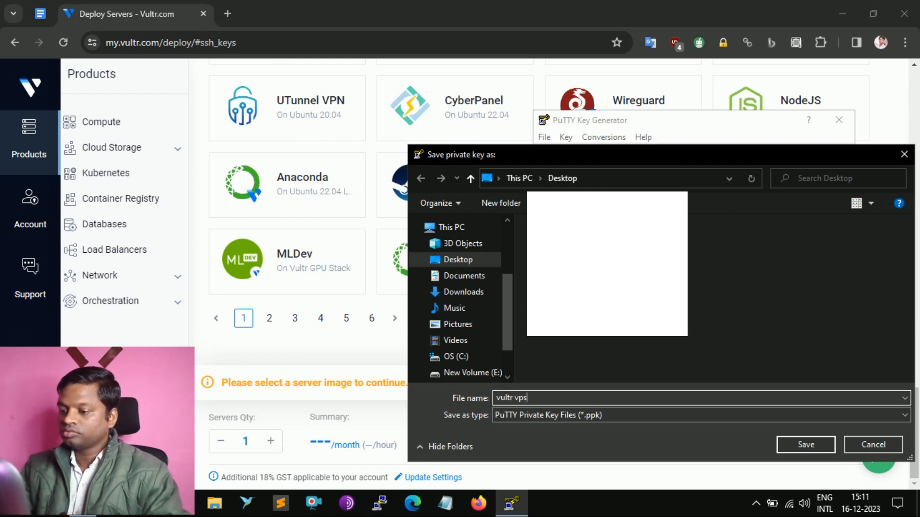
pyautogui.press('Return')
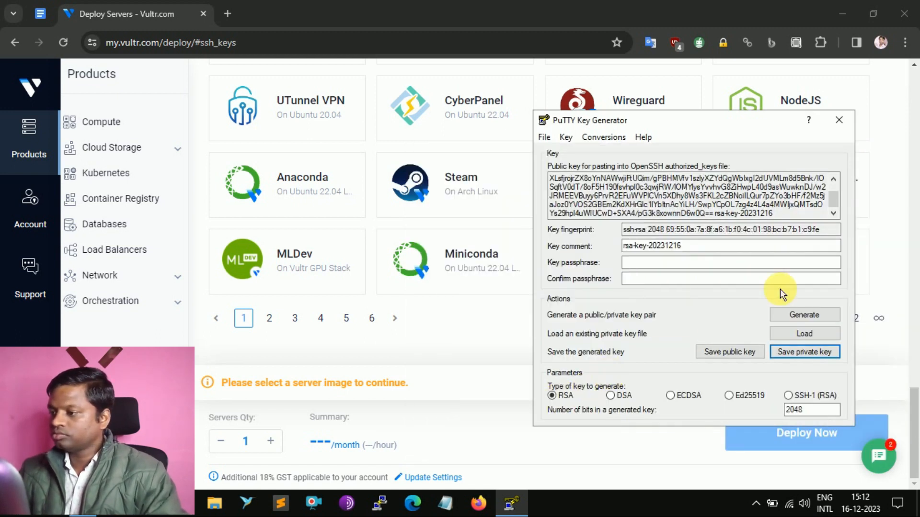
# - Return to the Vultr deploy page, select the CyberPanel marketplace app again and enable IPv6
pyautogui.click(898, 236)
pyautogui.scroll(3, 428, 278)
pyautogui.click(427, 275)
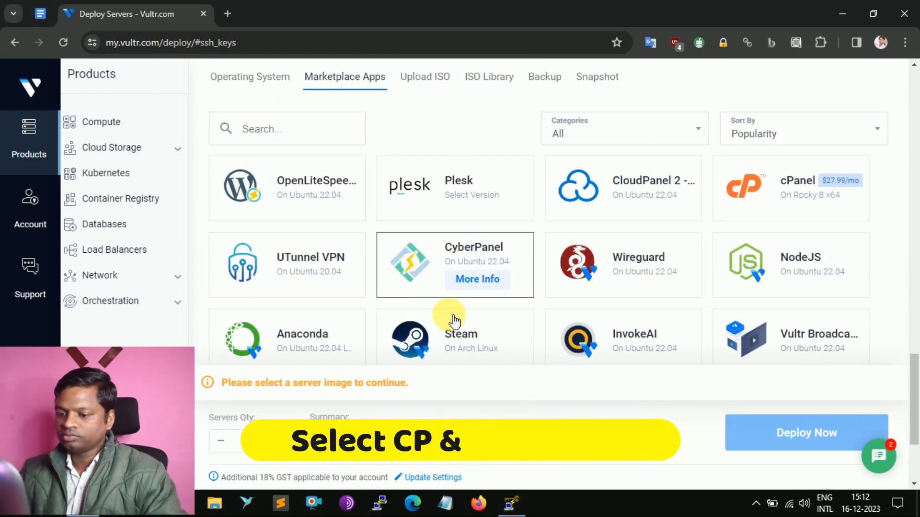
pyautogui.click(215, 101)
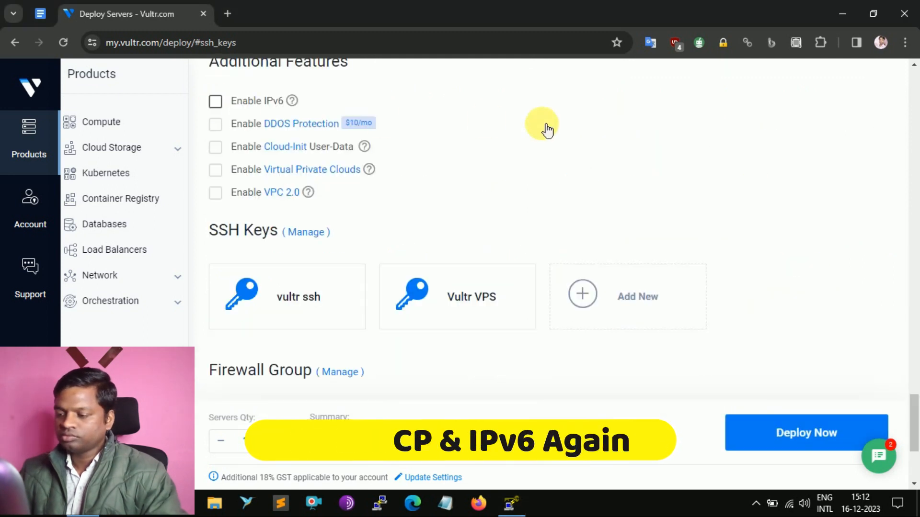
# - Name the server Vultr-VPS as hostname and label, and deploy the instance
pyautogui.scroll(-3, 547, 129)
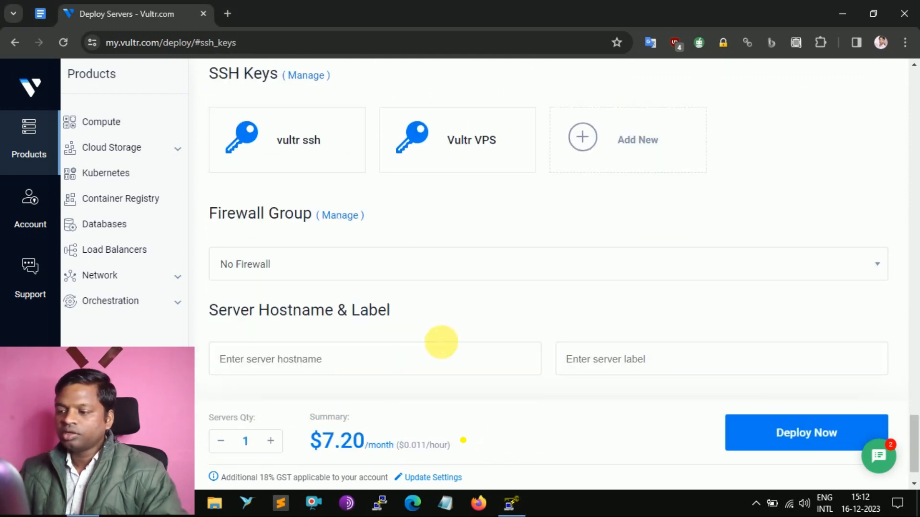
pyautogui.click(451, 366)
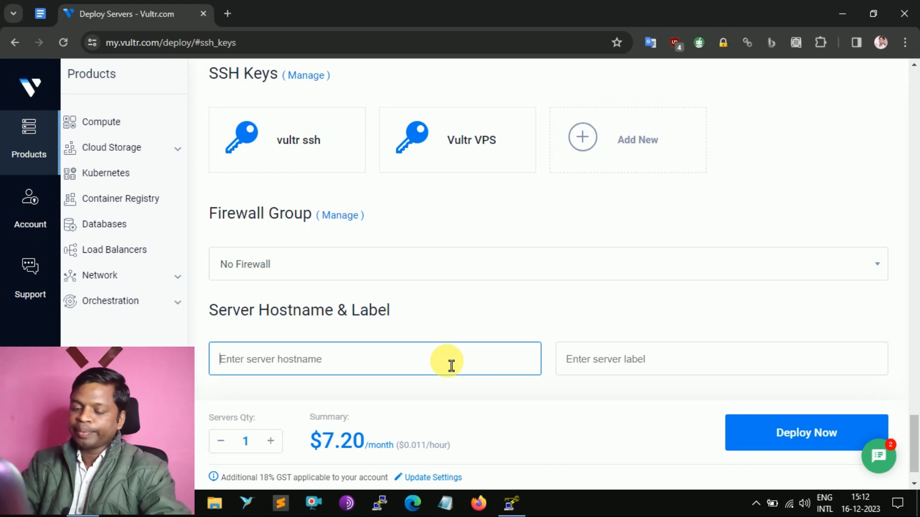
pyautogui.write('Vultr-VPS')
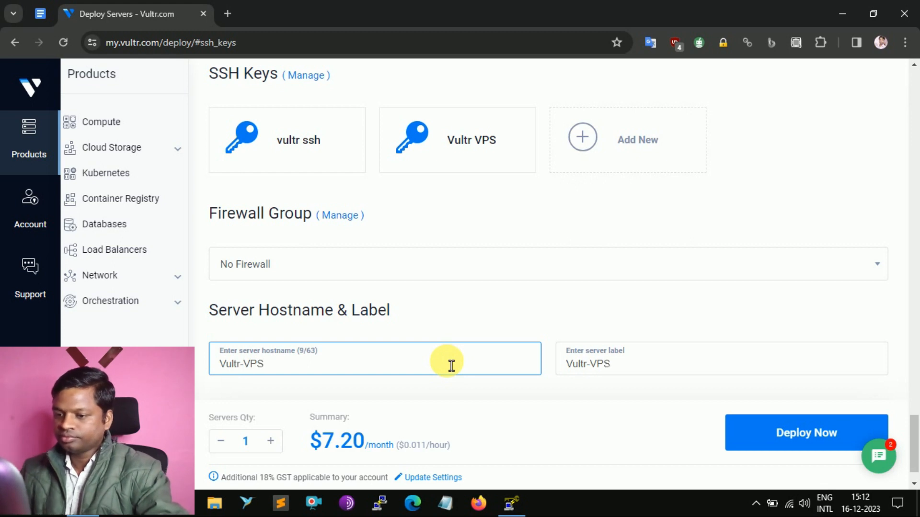
pyautogui.click(532, 311)
pyautogui.scroll(-1, 533, 314)
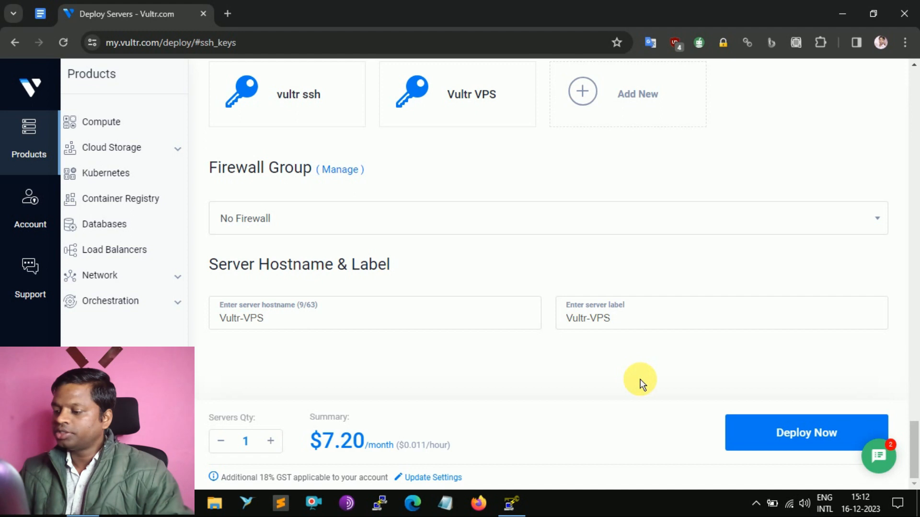
pyautogui.click(814, 436)
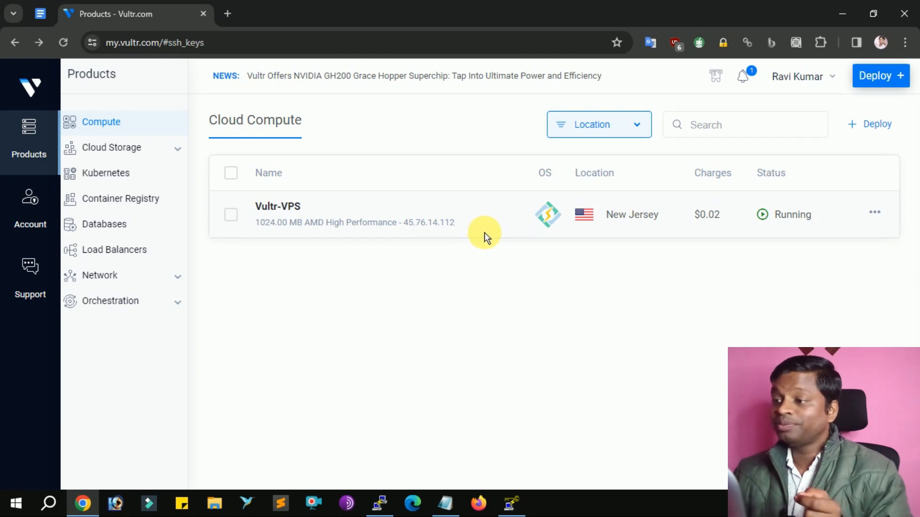
# - Open the details of the Vultr-VPS server, copy its IPv4 address and enter it as the host name in PuTTY
pyautogui.click(876, 213)
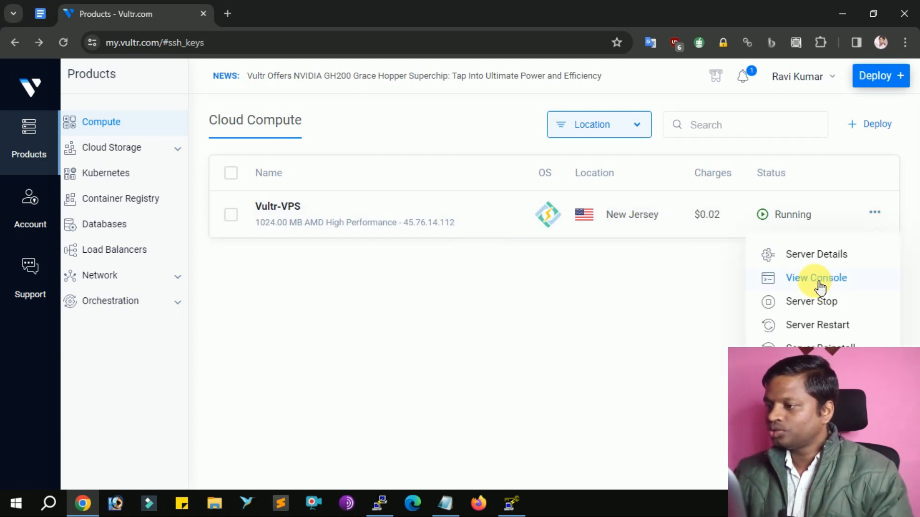
pyautogui.click(826, 253)
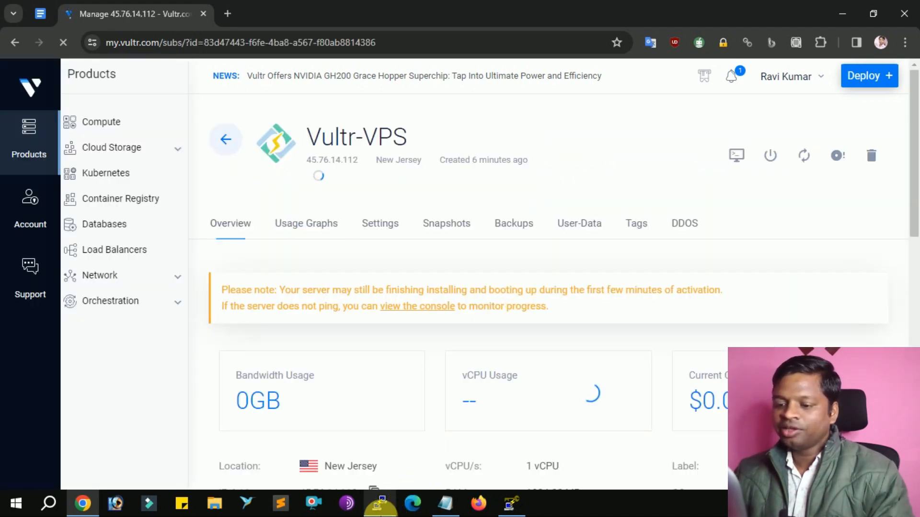
pyautogui.click(390, 513)
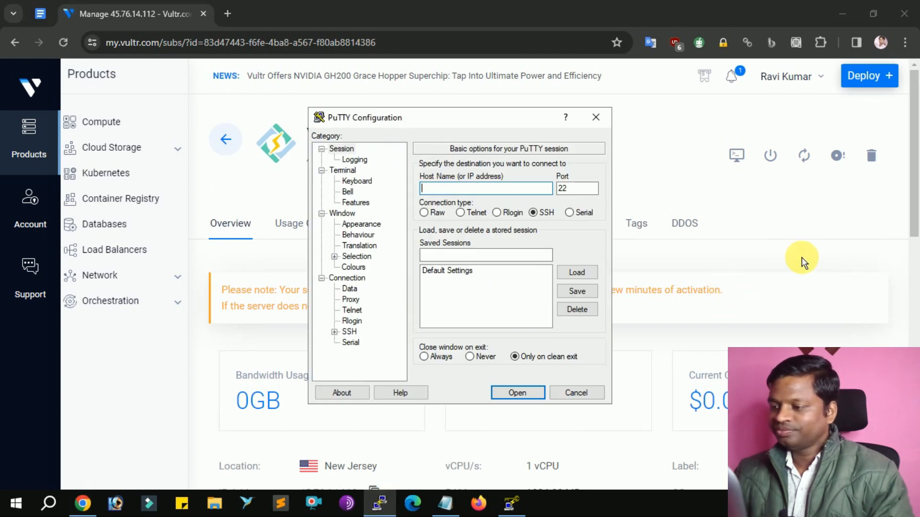
pyautogui.click(844, 257)
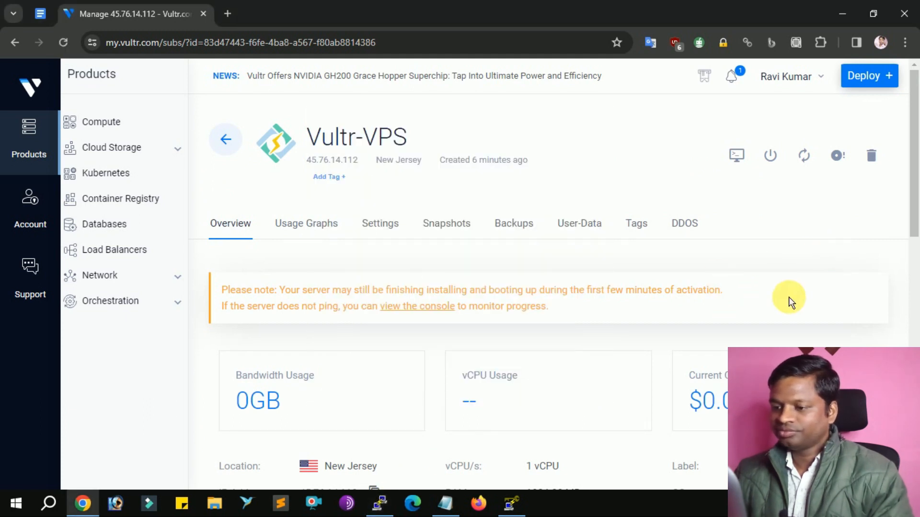
pyautogui.scroll(-3, 790, 302)
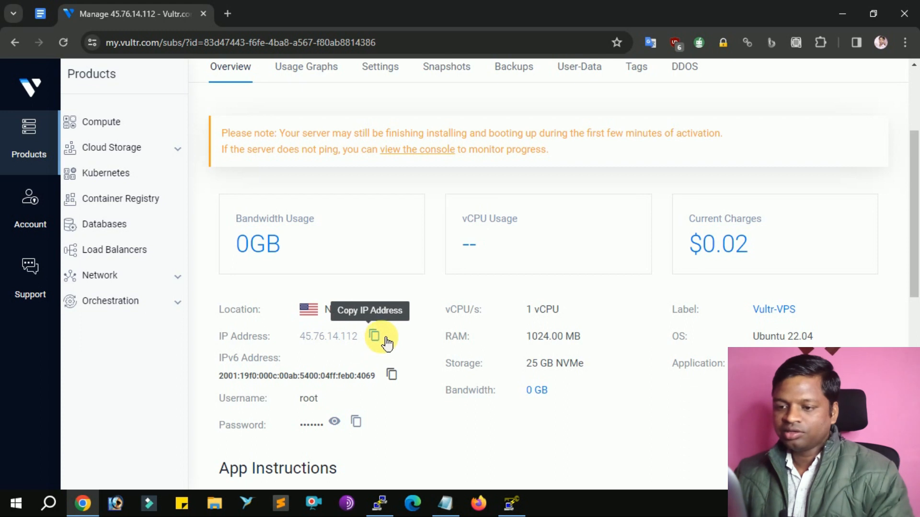
pyautogui.click(376, 338)
pyautogui.click(381, 504)
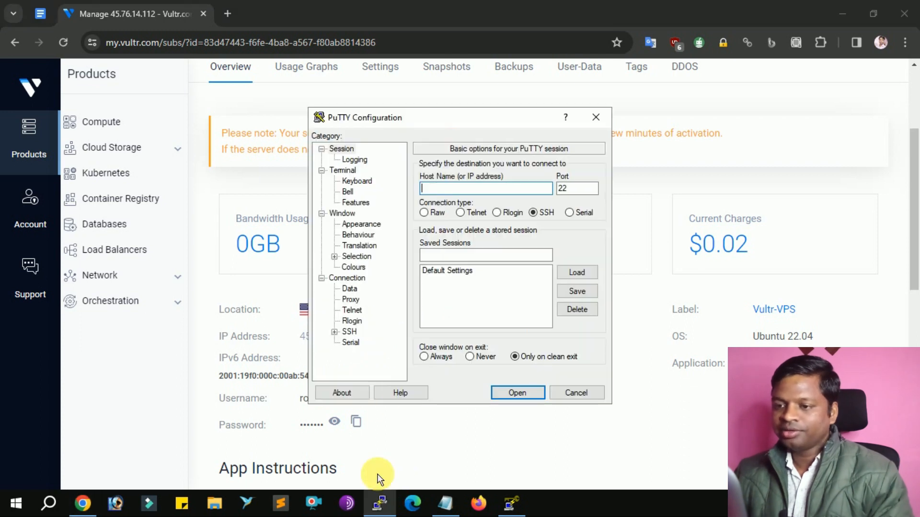
pyautogui.hotkey('ctrl', 'v')
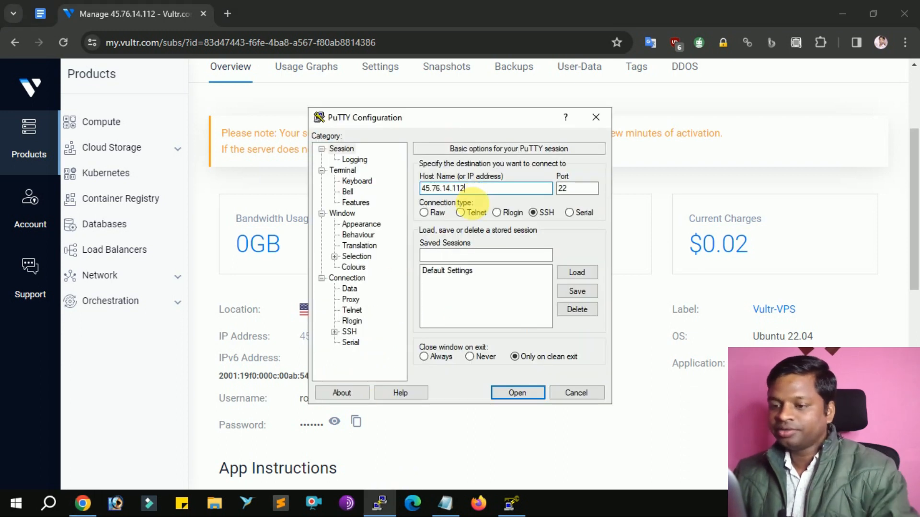
# - Load the "vultr vps" private key from the Desktop for SSH authentication and open the PuTTY connection
pyautogui.click(333, 332)
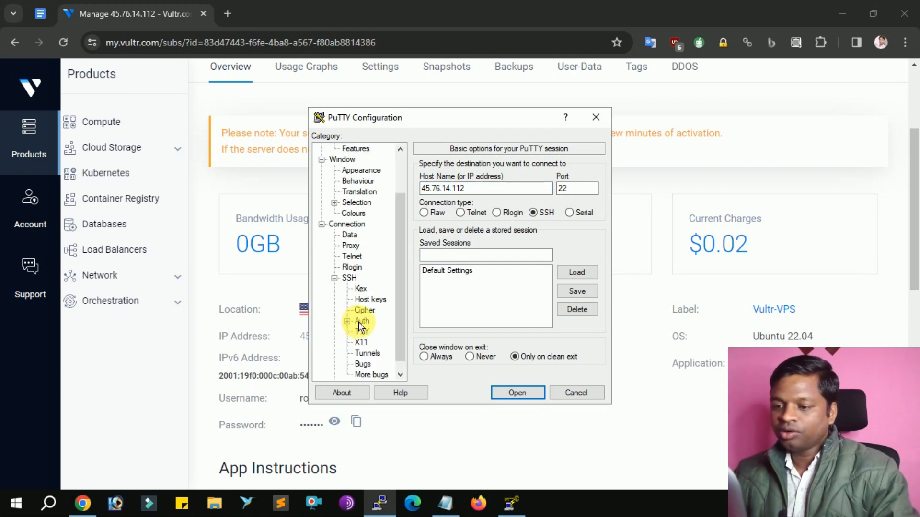
pyautogui.click(358, 322)
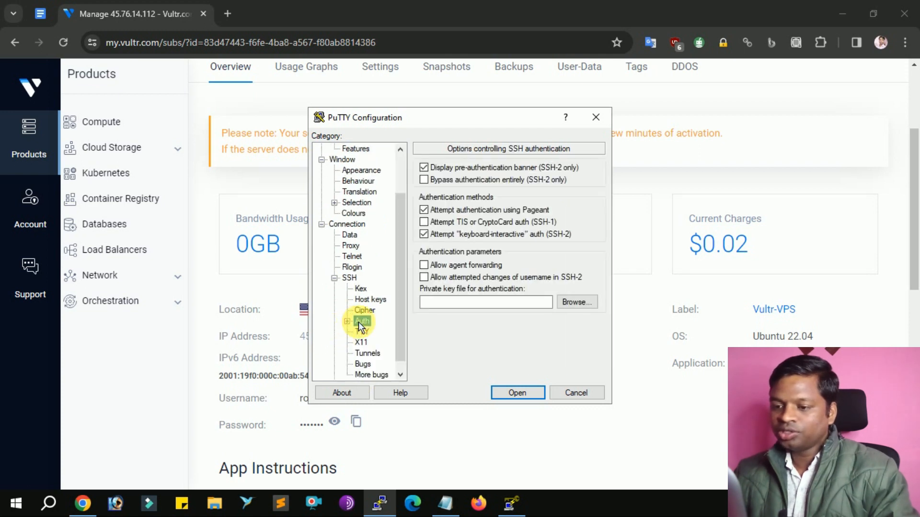
pyautogui.click(588, 305)
pyautogui.doubleClick(480, 326)
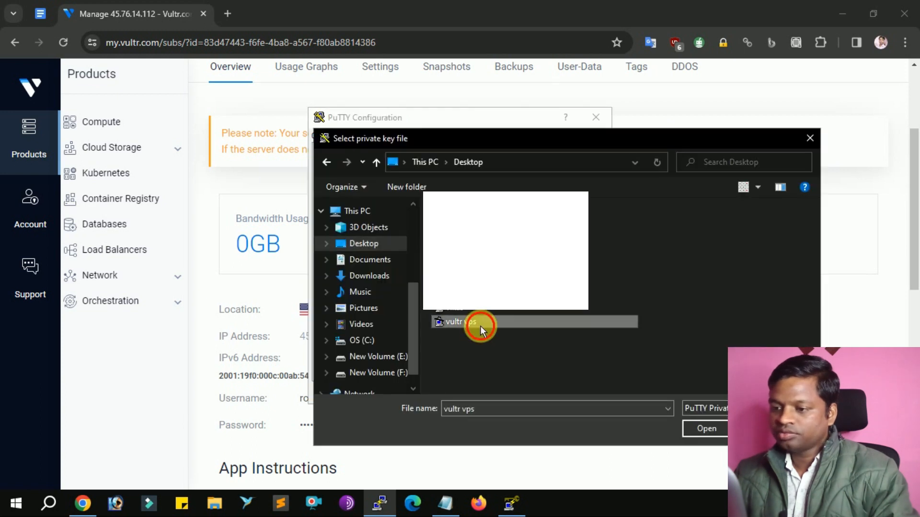
pyautogui.click(518, 393)
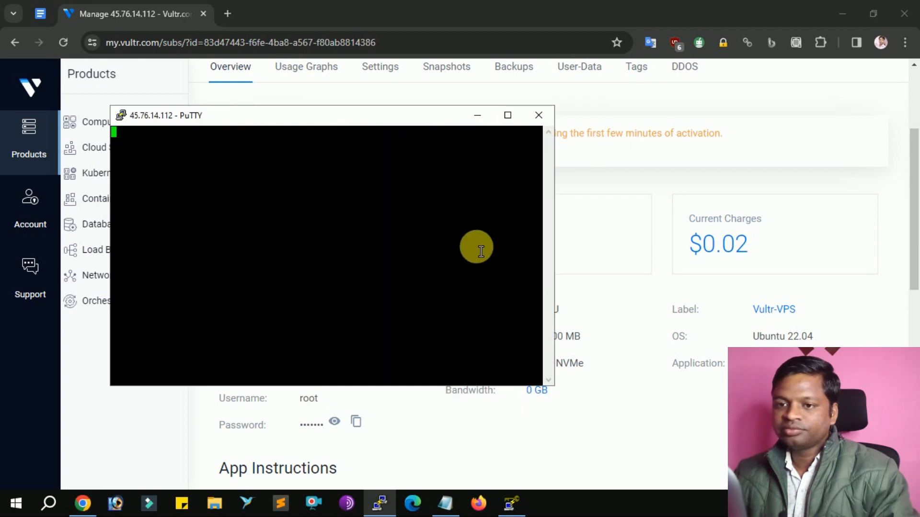
# - Log in as root with the server password copied from the Vultr details page, and accept the system update with y
pyautogui.click(383, 342)
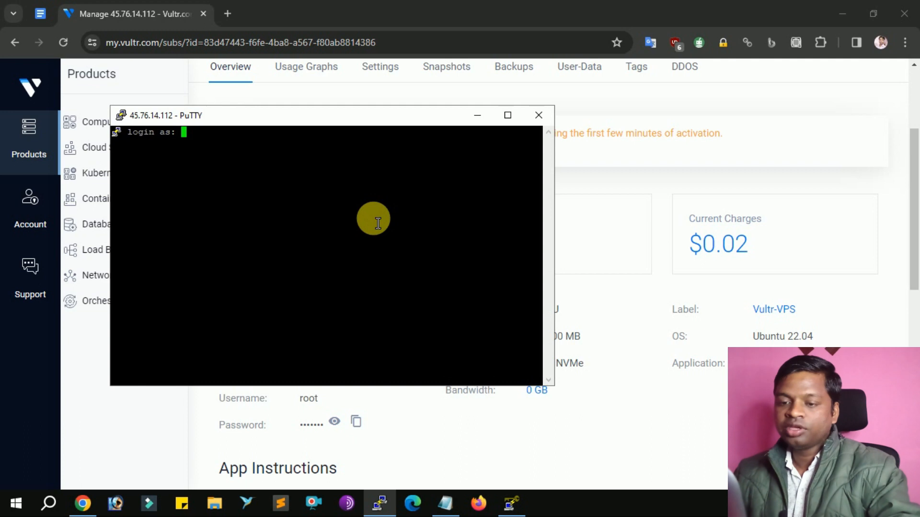
pyautogui.write('root')
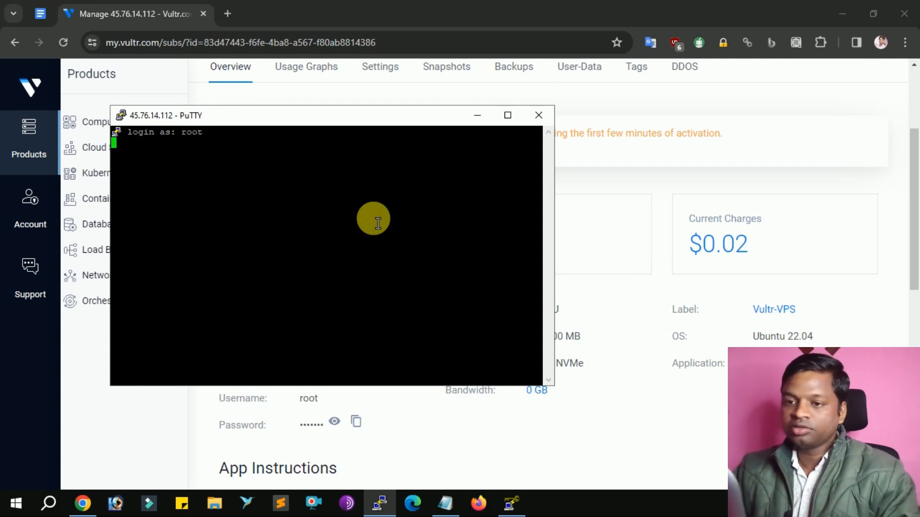
pyautogui.press('Return')
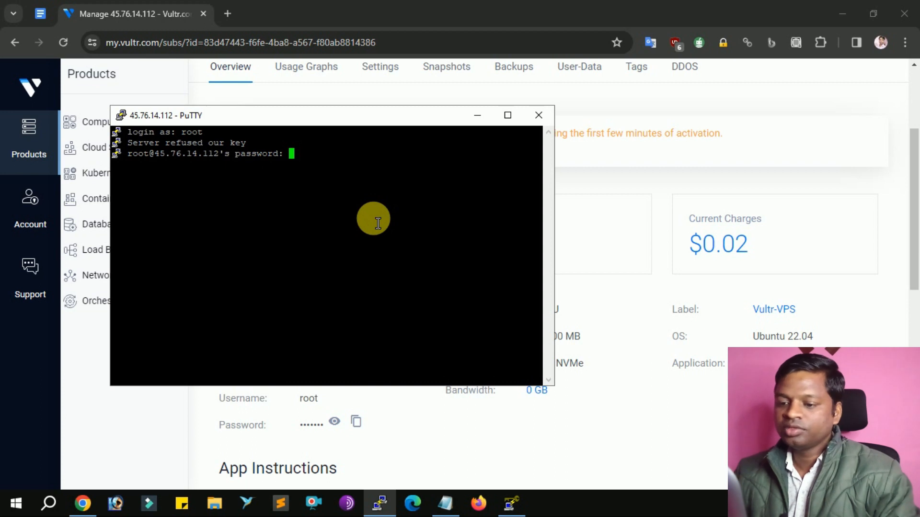
pyautogui.click(356, 422)
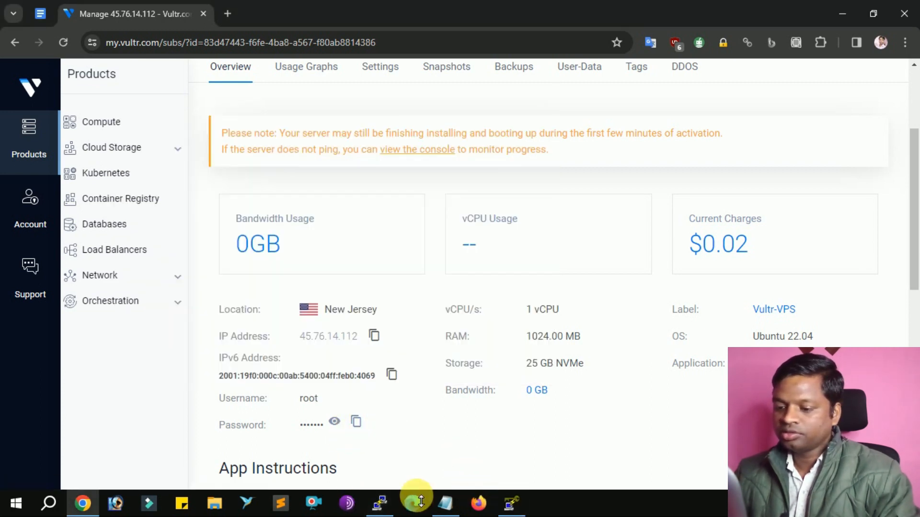
pyautogui.click(381, 502)
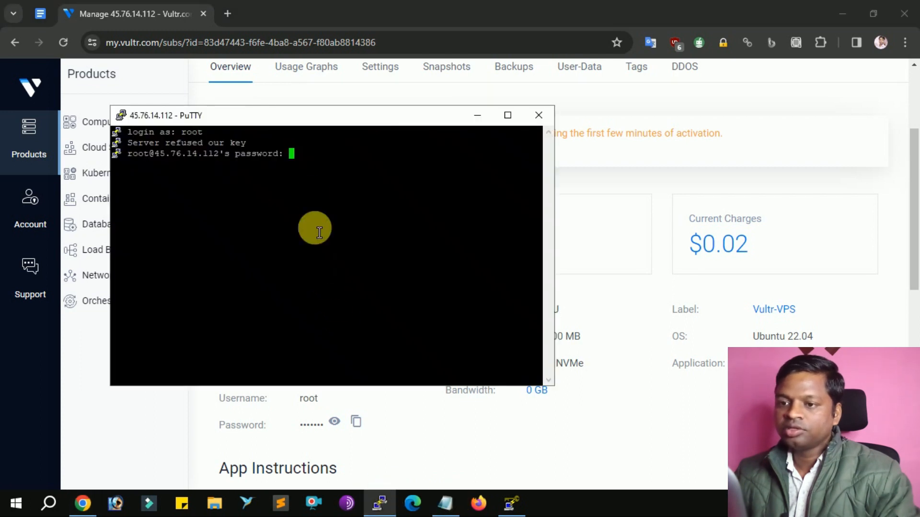
pyautogui.rightClick(304, 164)
pyautogui.press('Return')
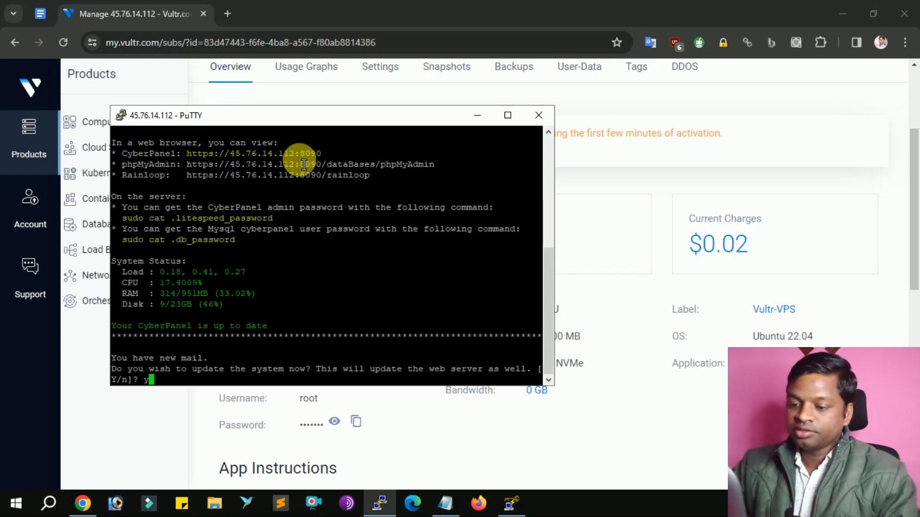
pyautogui.press('Return')
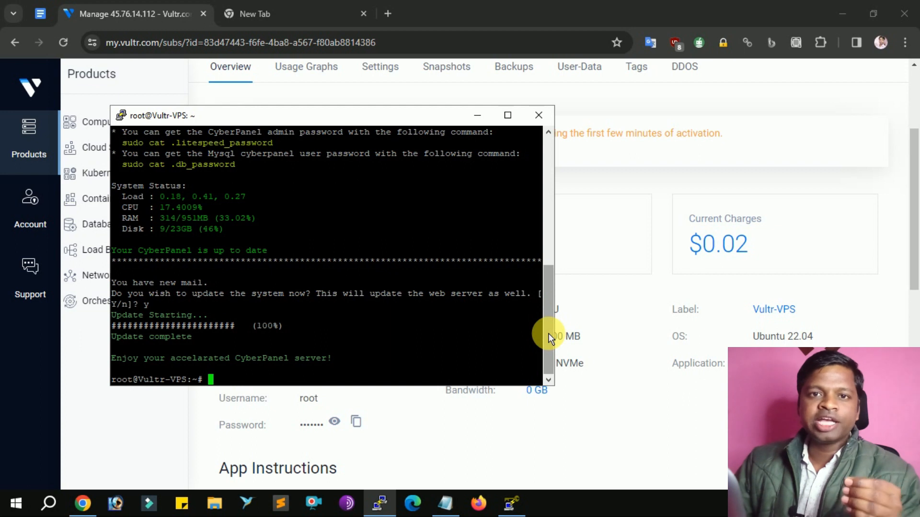
# - Copy the server IP in Vultr, open 45.76.14.112:8090 in the other browser tab and proceed past the certificate warning
pyautogui.moveTo(548, 333); pyautogui.dragTo(548, 269)
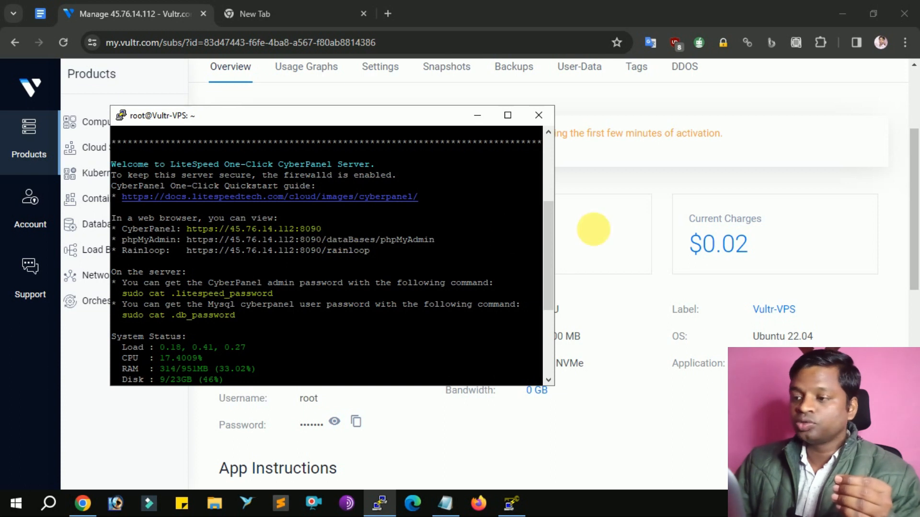
pyautogui.click(668, 179)
pyautogui.click(373, 336)
pyautogui.click(293, 14)
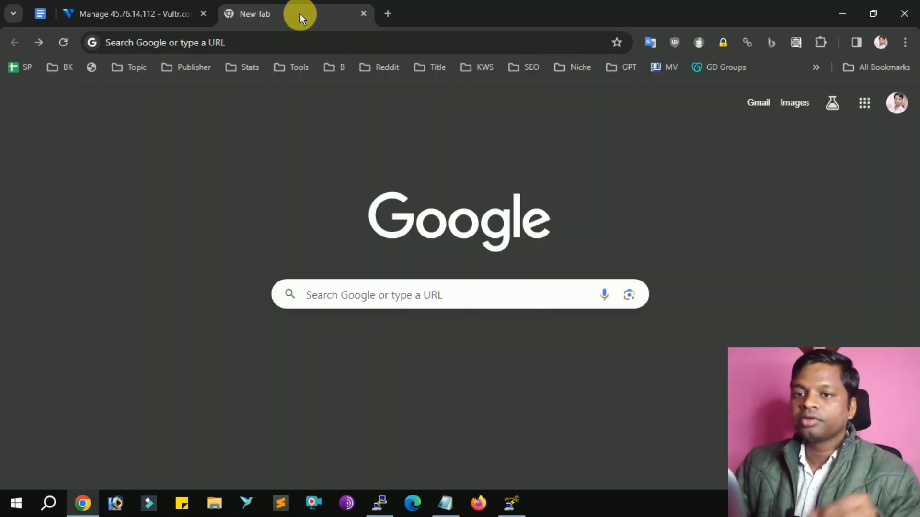
pyautogui.click(324, 45)
pyautogui.hotkey('ctrl', 'v')
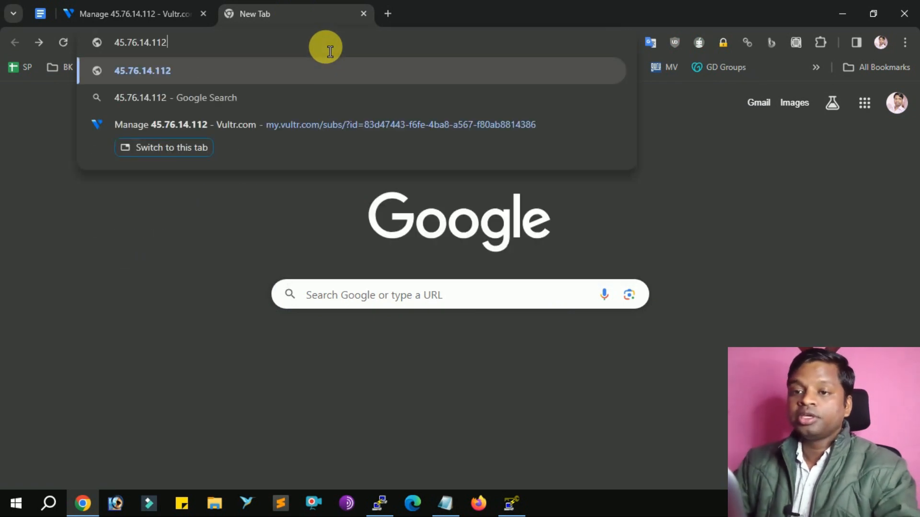
pyautogui.write(':')
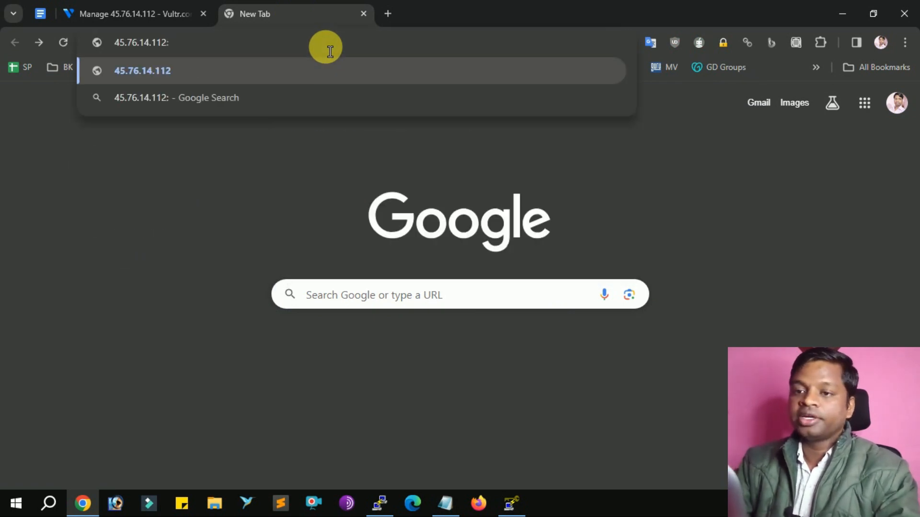
pyautogui.write('8090')
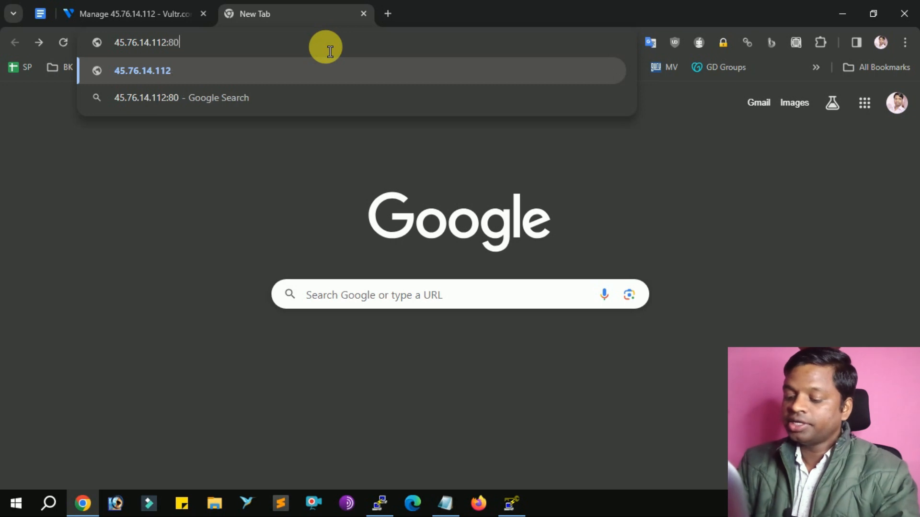
pyautogui.press('Return')
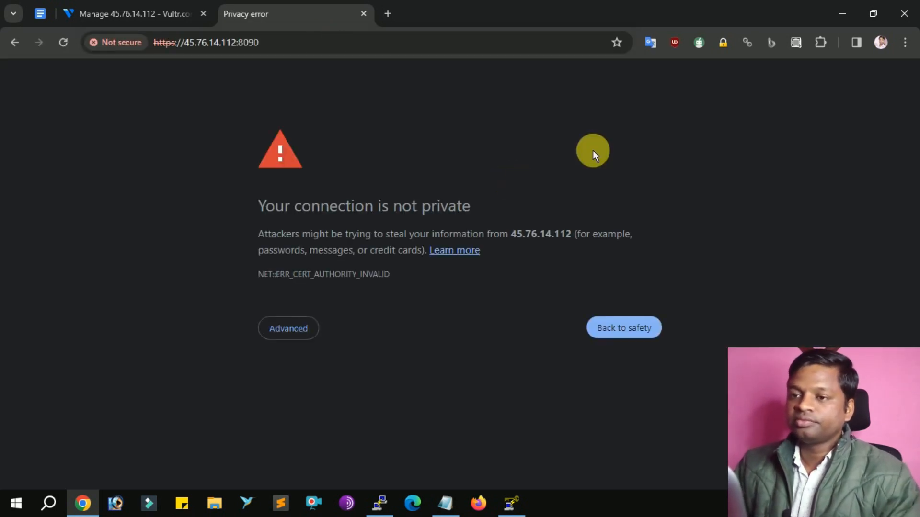
pyautogui.click(295, 333)
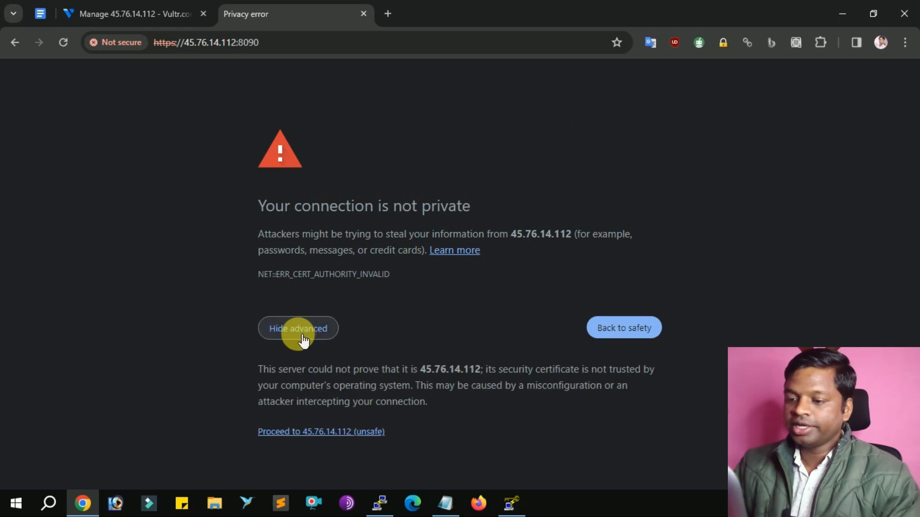
pyautogui.click(349, 434)
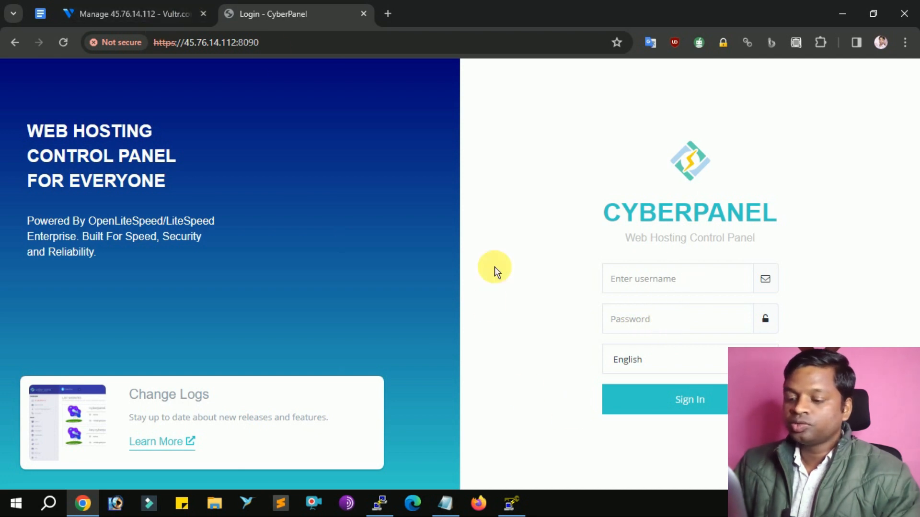
# - Switch to PuTTY, run "sudo cat .litespeed_password" and copy the CyberPanel admin password
pyautogui.click(380, 503)
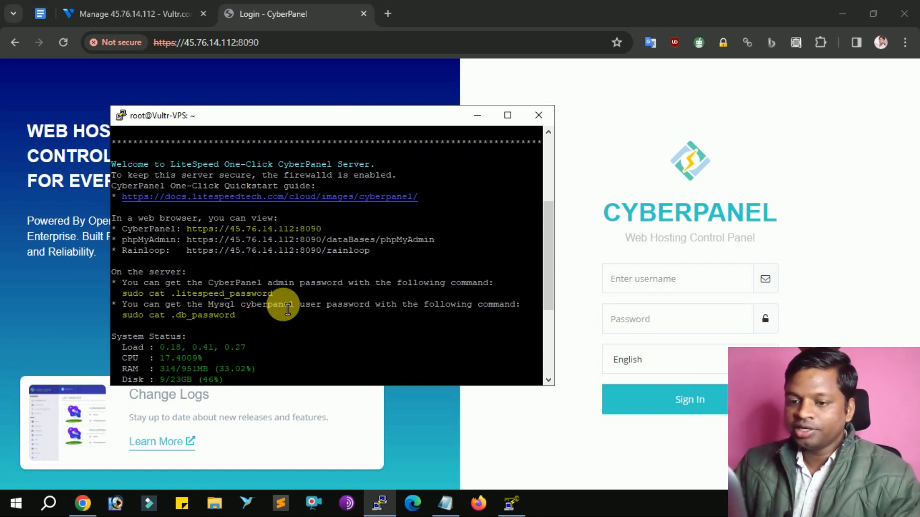
pyautogui.scroll(-5, 468, 343)
pyautogui.write('sudo cat .litespeed_passw')
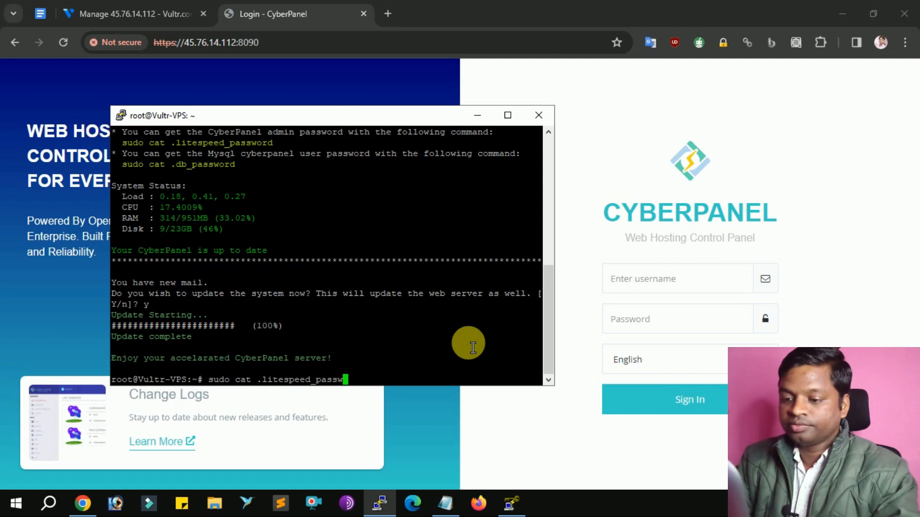
pyautogui.press('Return')
pyautogui.doubleClick(210, 369)
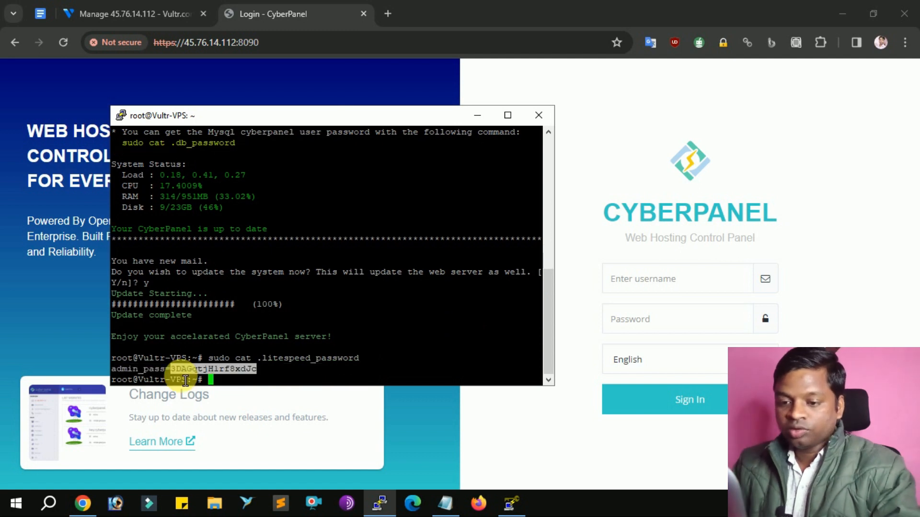
pyautogui.hotkey('ctrl', 'c')
# - Sign in to CyberPanel in the browser with username admin and the copied admin password
pyautogui.click(645, 322)
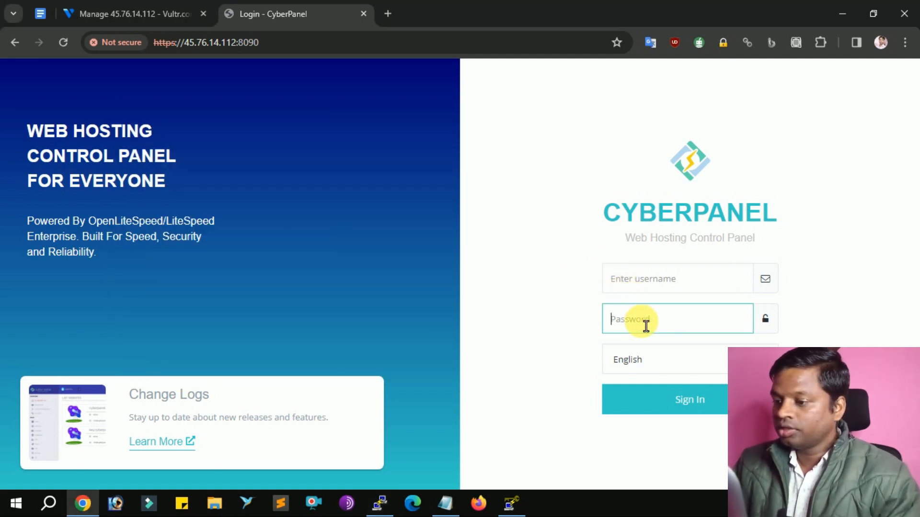
pyautogui.hotkey('ctrl', 'v')
pyautogui.click(673, 290)
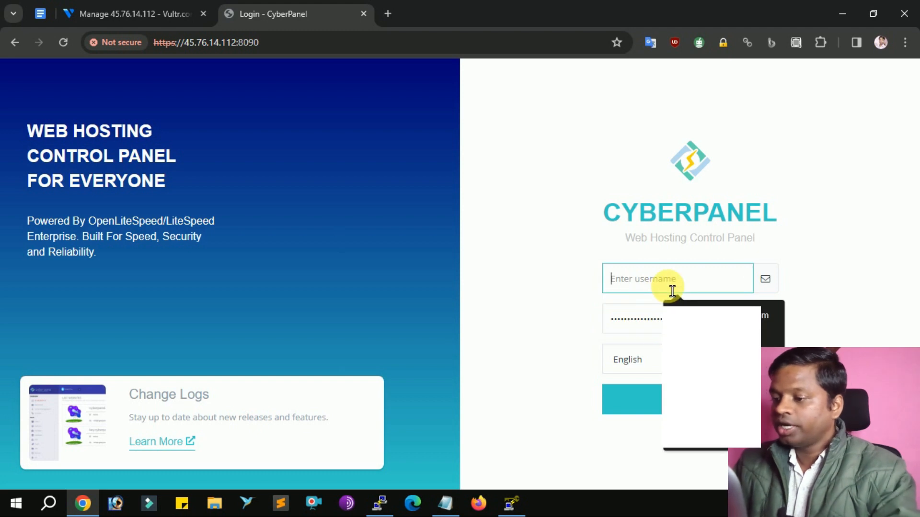
pyautogui.write('adm')
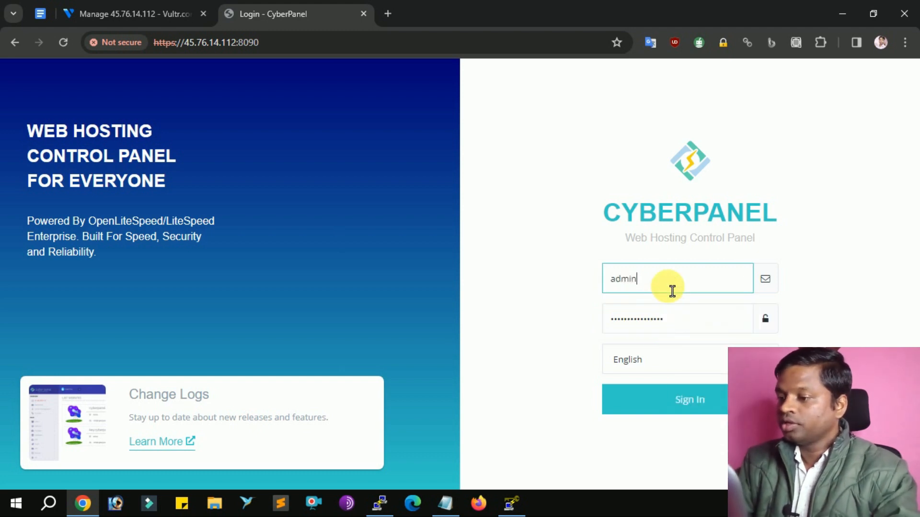
pyautogui.write('in')
pyautogui.click(559, 350)
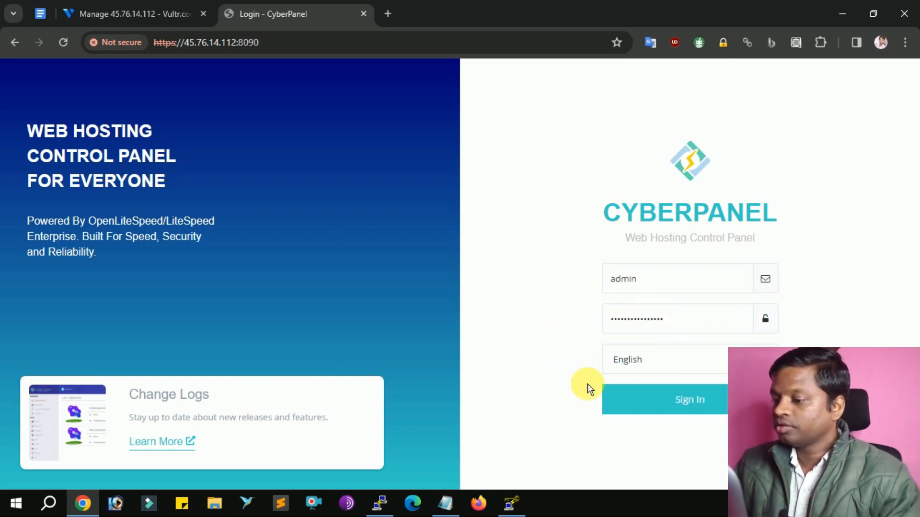
pyautogui.click(719, 412)
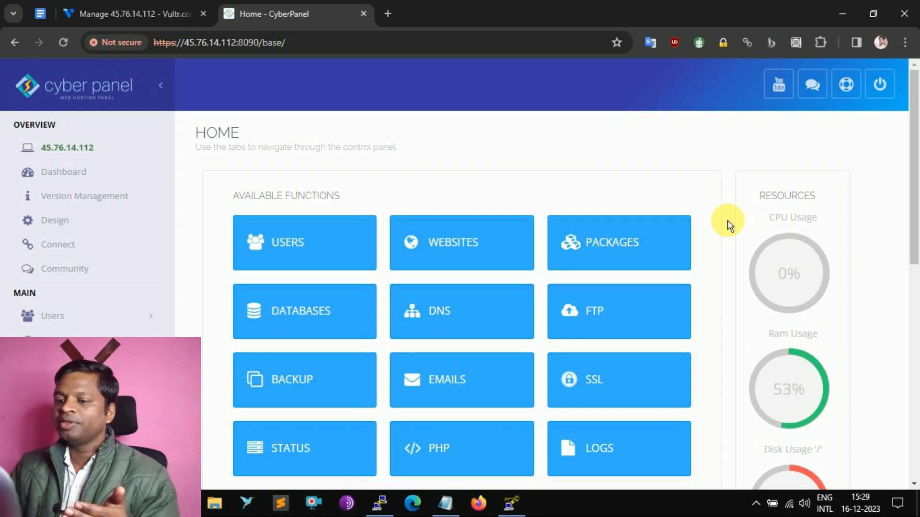
pyautogui.scroll(-3, 728, 224)
pyautogui.scroll(3, 728, 224)
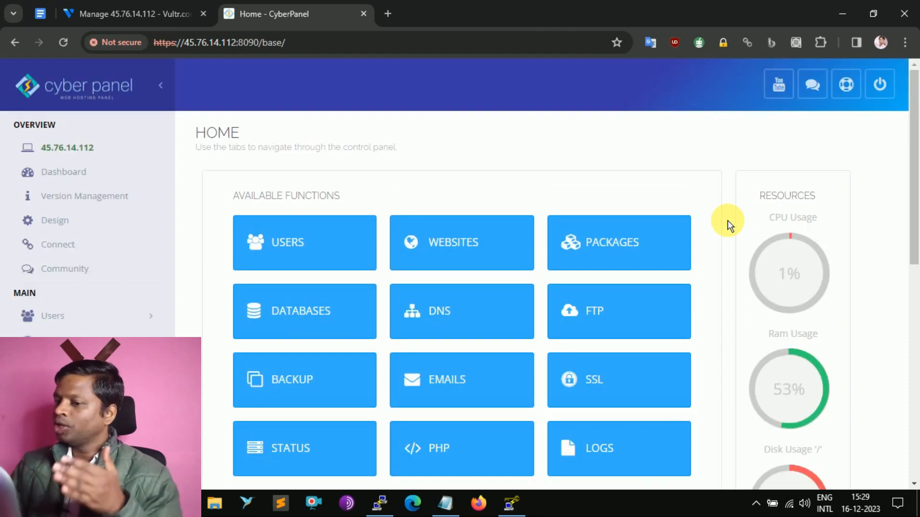